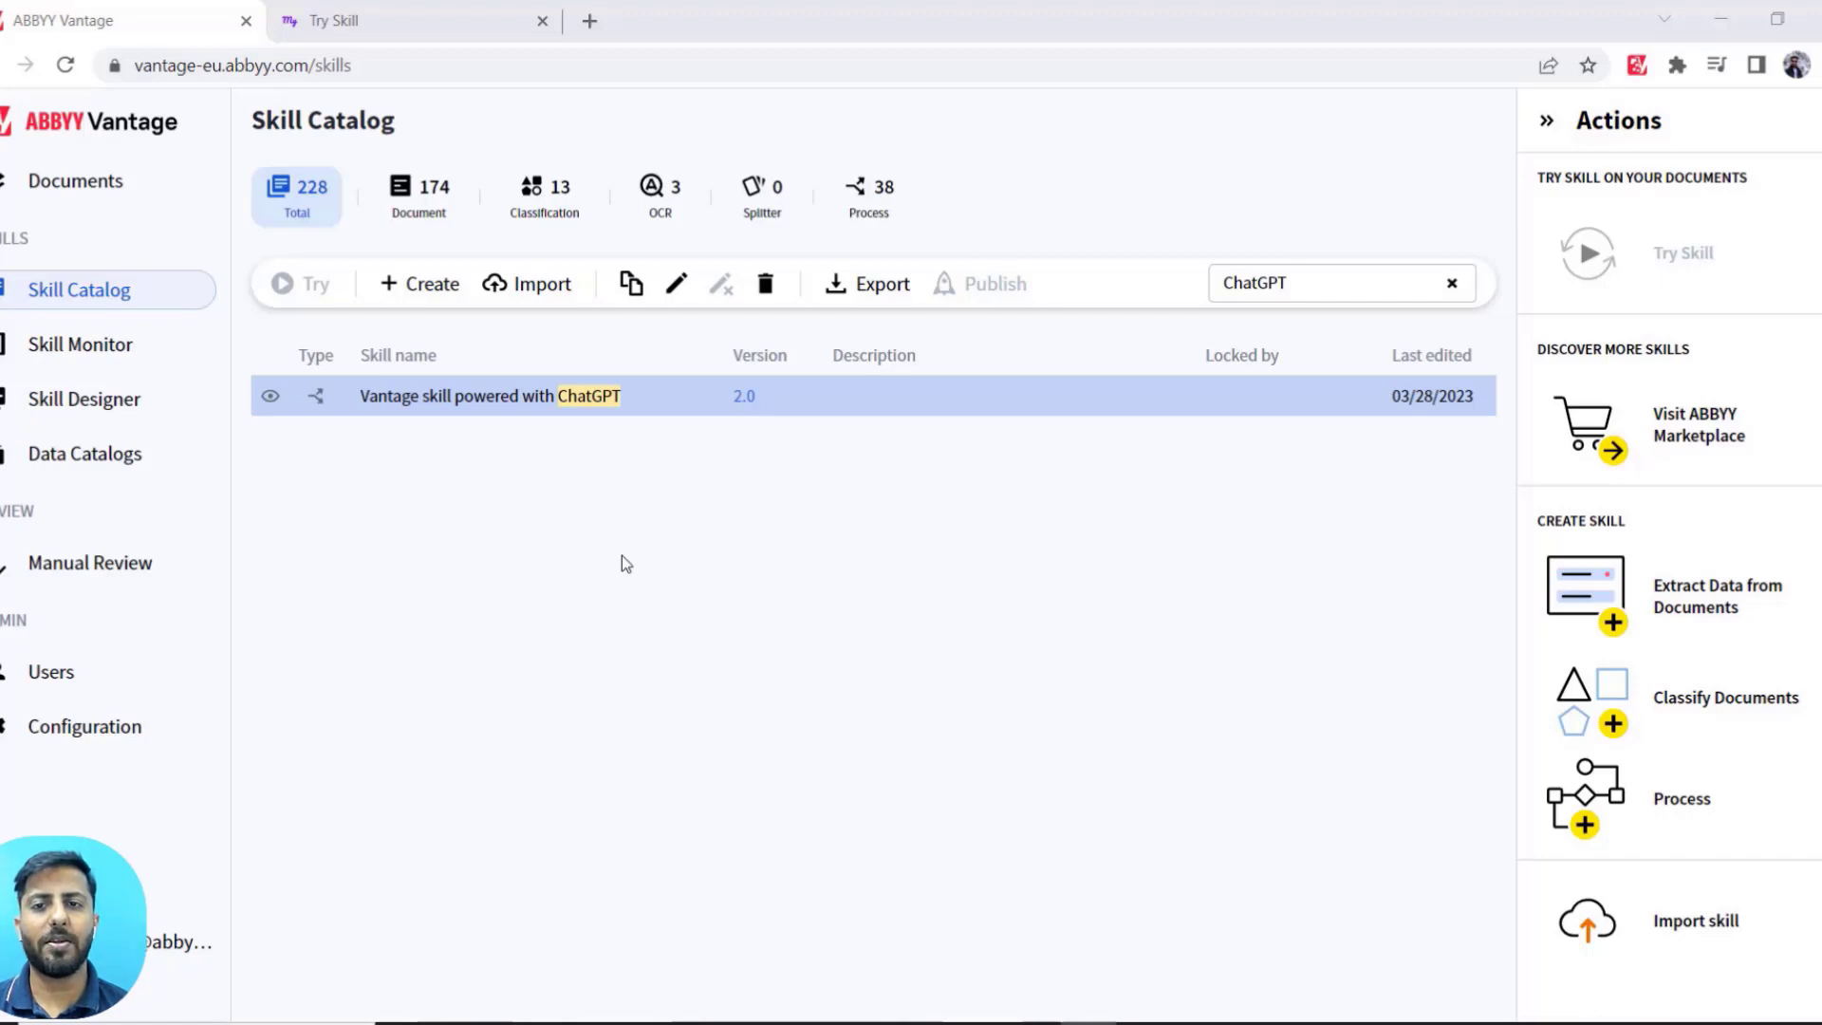
Bring the browser forward and switch to the Try Skill document upload page
{"action": "left_click", "coordinate": [622, 561]}
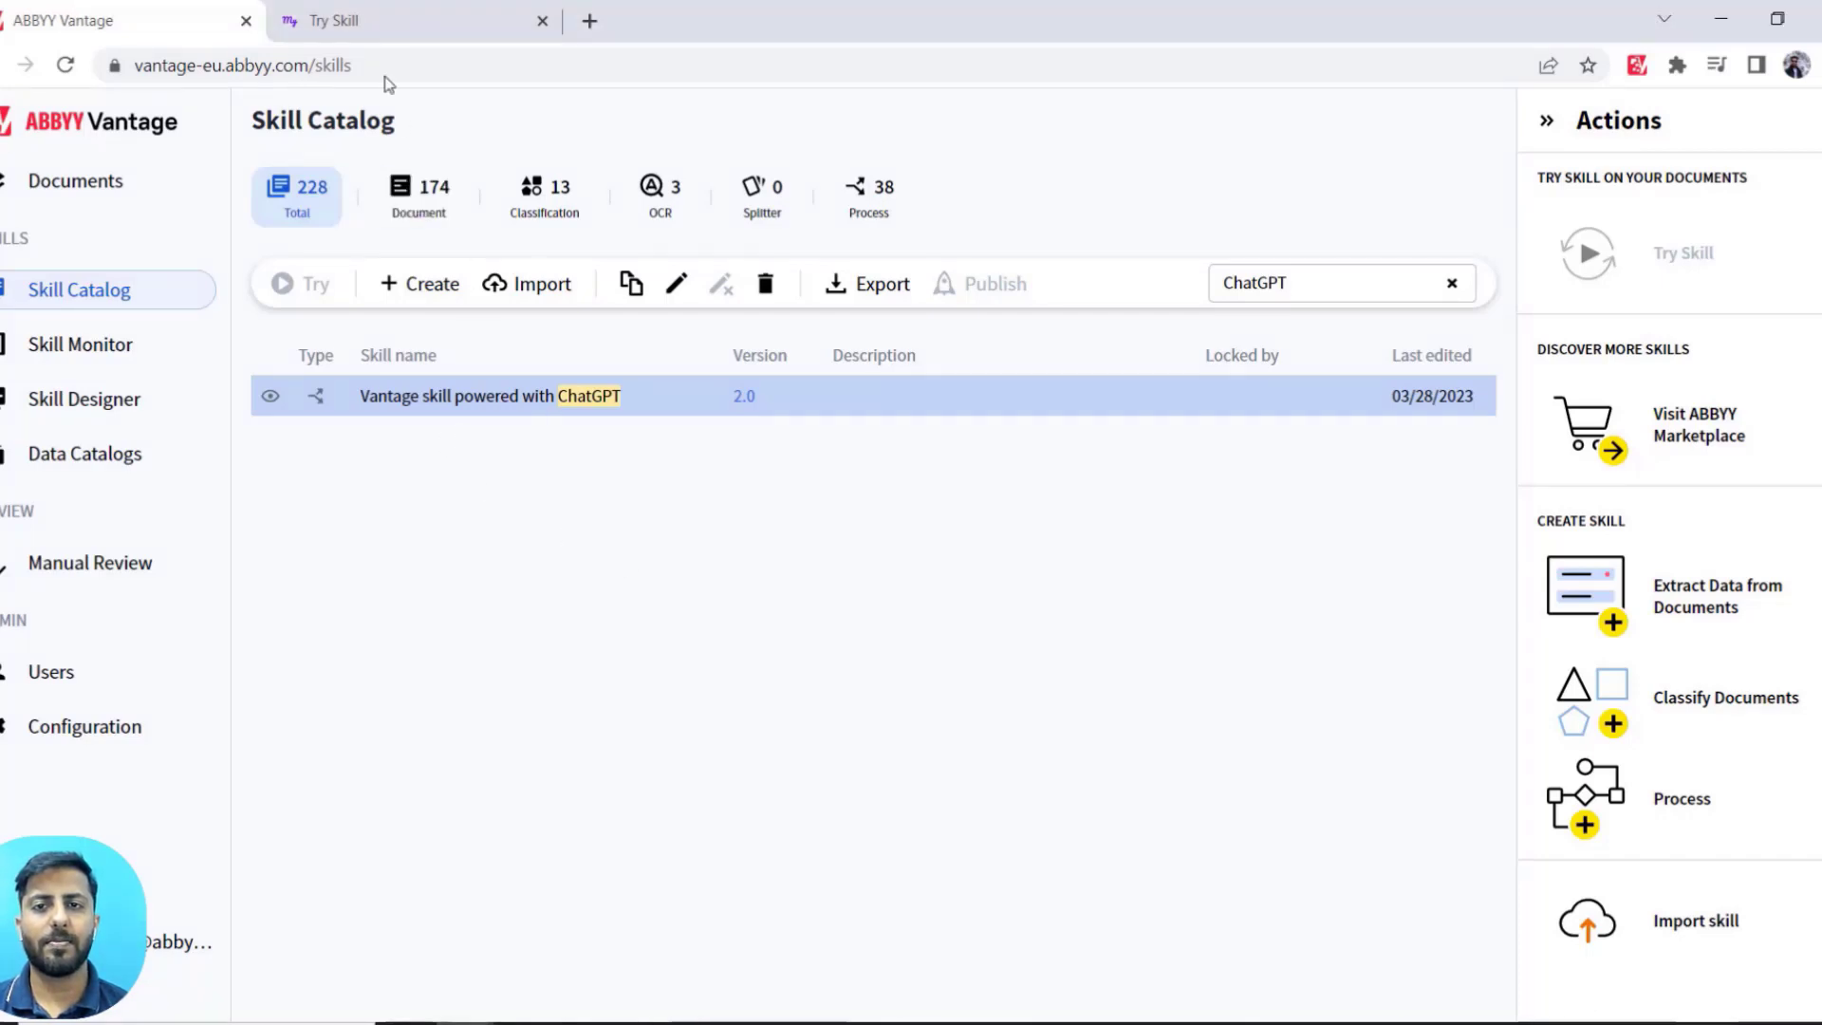
{"action": "left_click", "coordinate": [375, 20]}
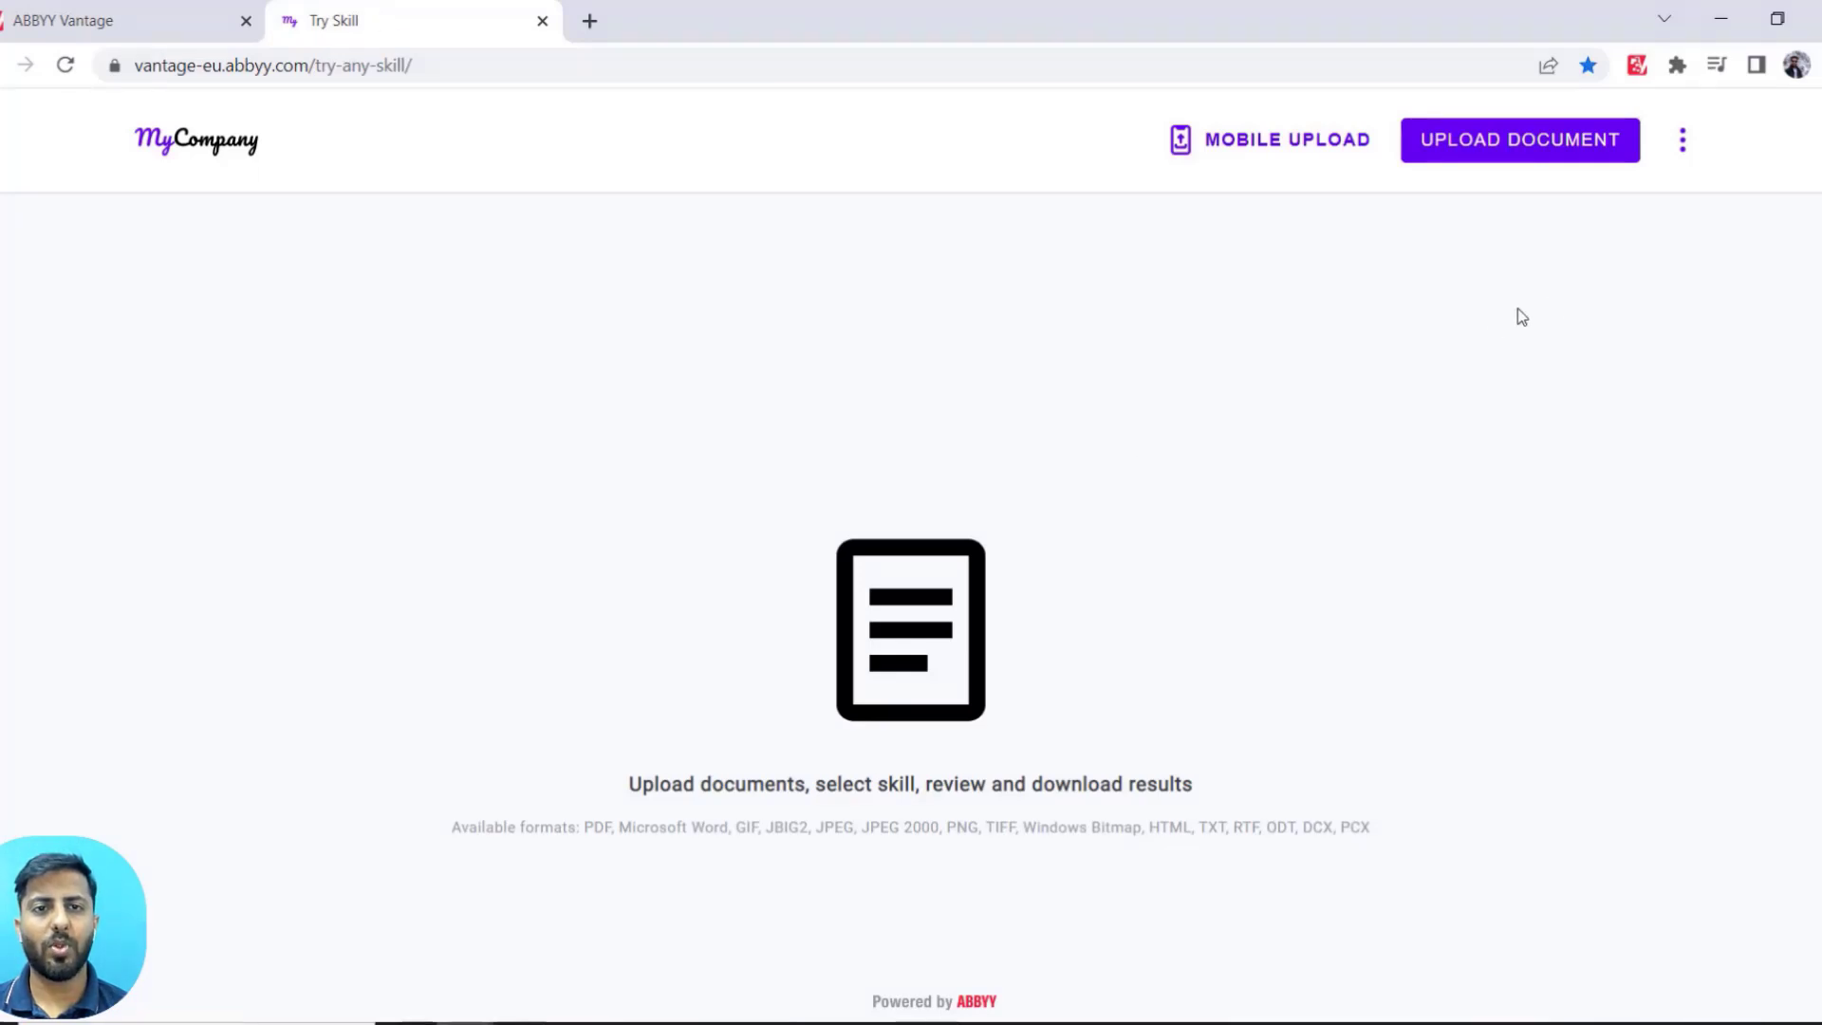
Upload Sample.pdf to Try Skill and read through its general allegations in Acrobat Reader
{"action": "left_click", "coordinate": [1489, 145]}
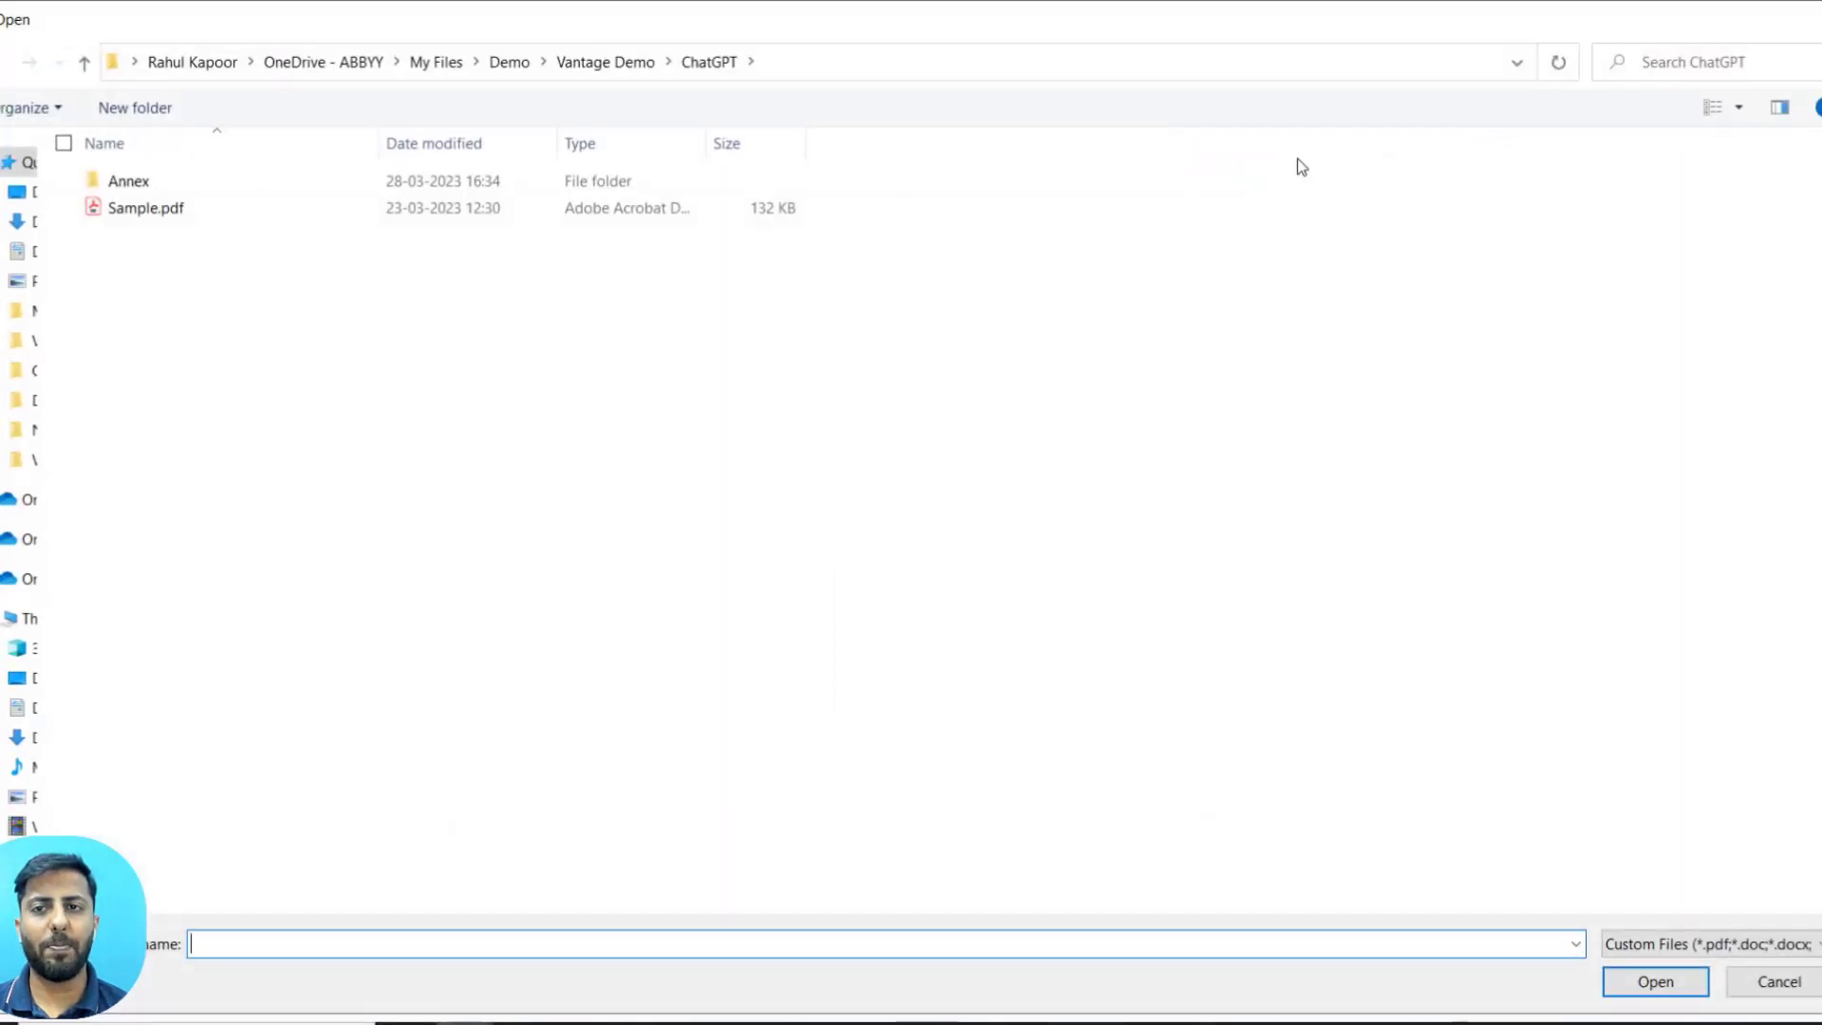
{"action": "double_click", "coordinate": [350, 225]}
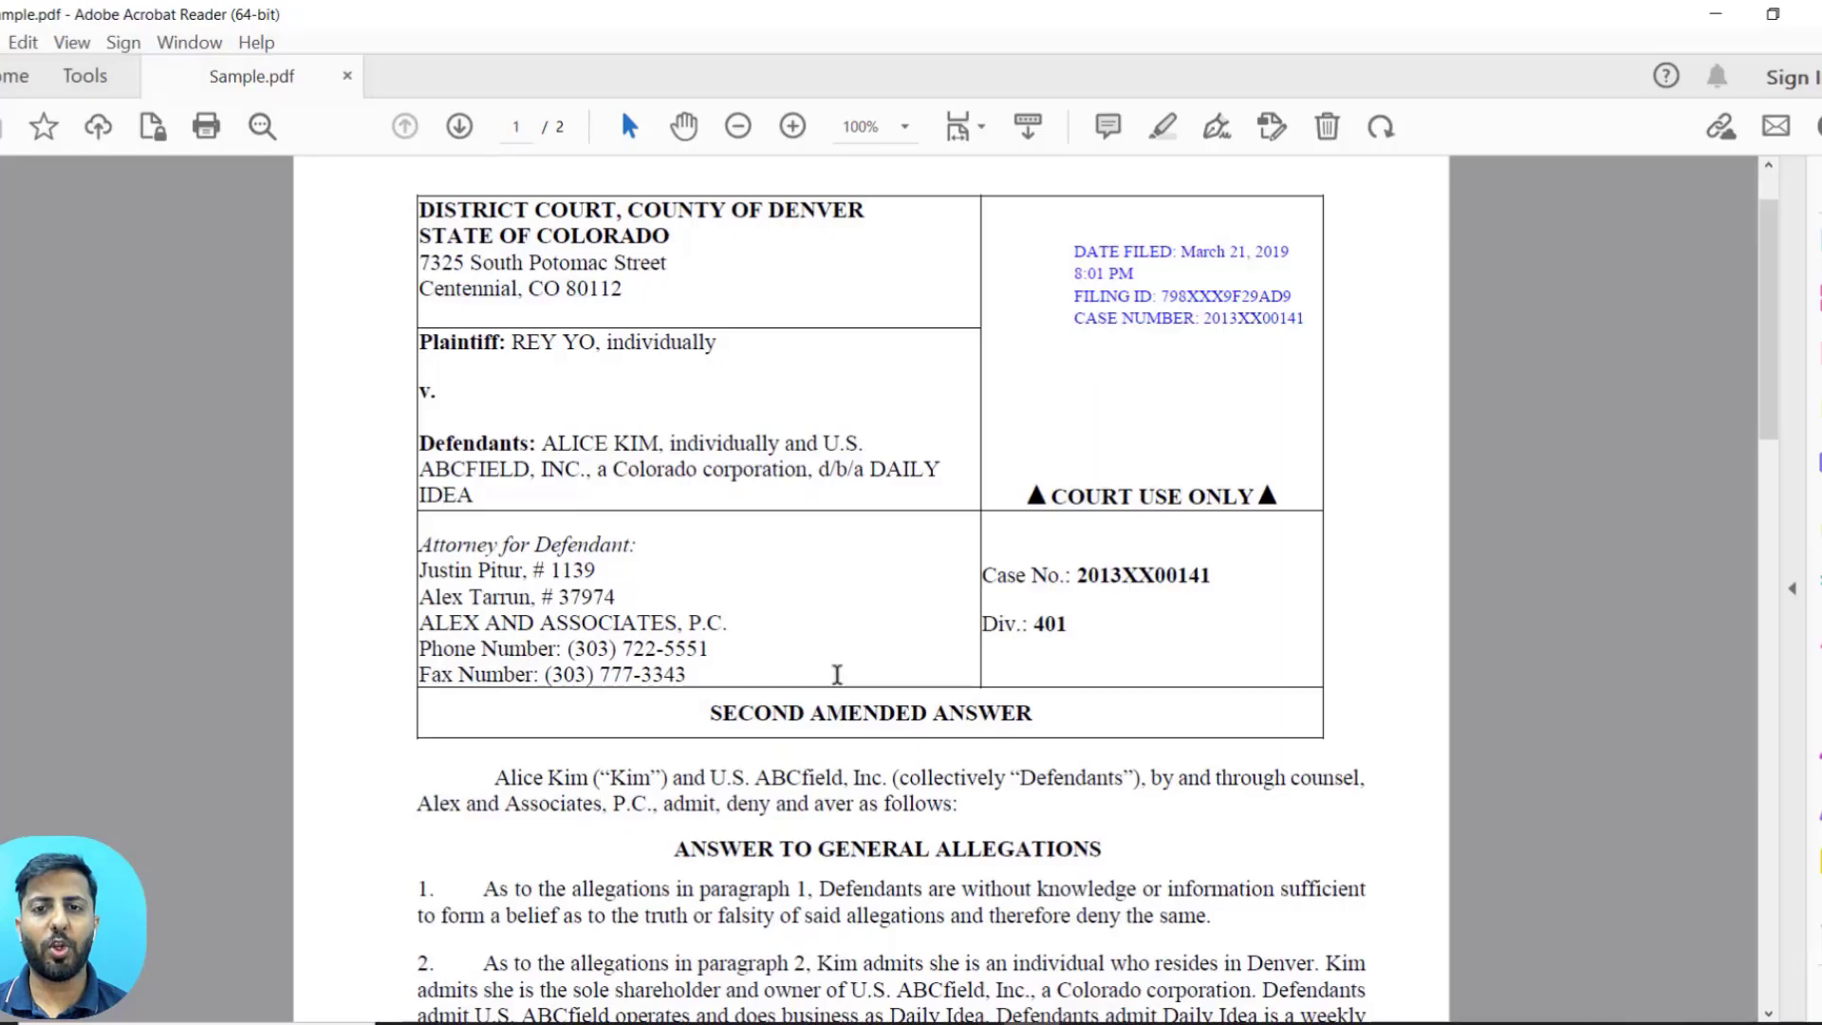
{"action": "scroll", "coordinate": [702, 537], "scroll_direction": "down", "scroll_amount": 3}
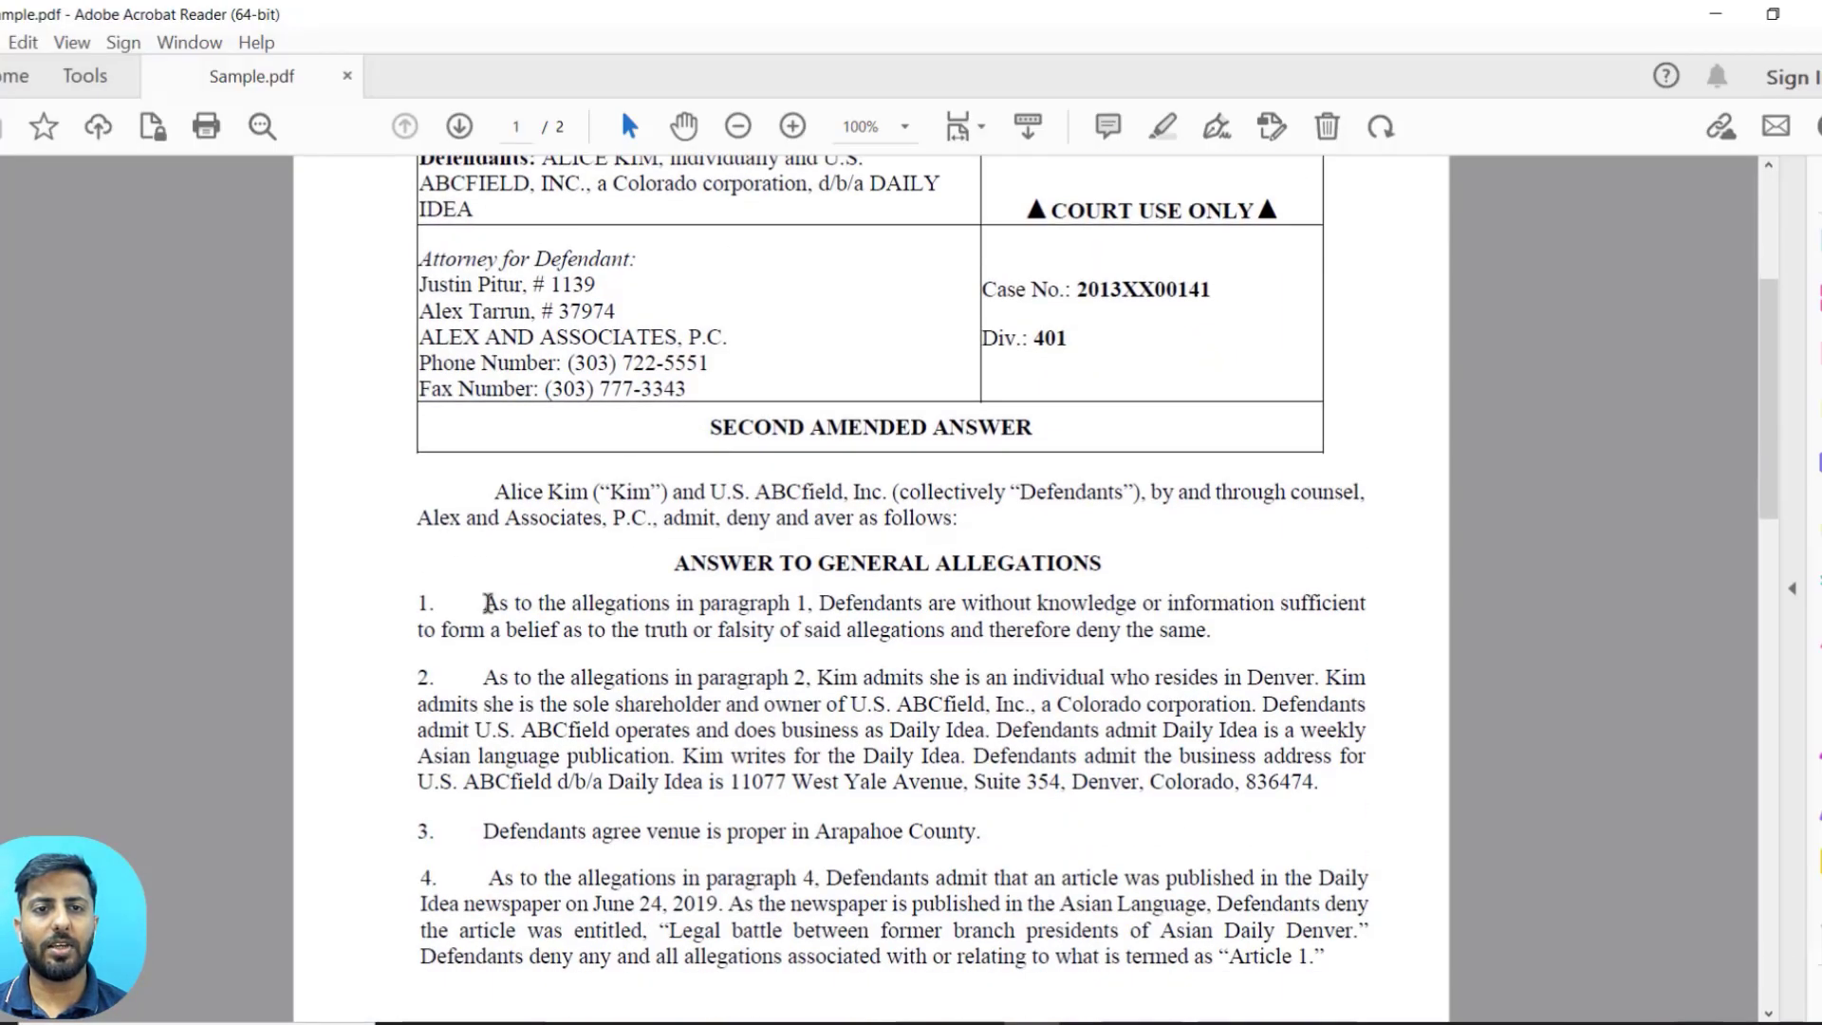
{"action": "scroll", "coordinate": [474, 588], "scroll_direction": "down", "scroll_amount": 1}
{"action": "left_click_drag", "start_coordinate": [409, 560], "coordinate": [1150, 911]}
{"action": "left_click", "coordinate": [1150, 911]}
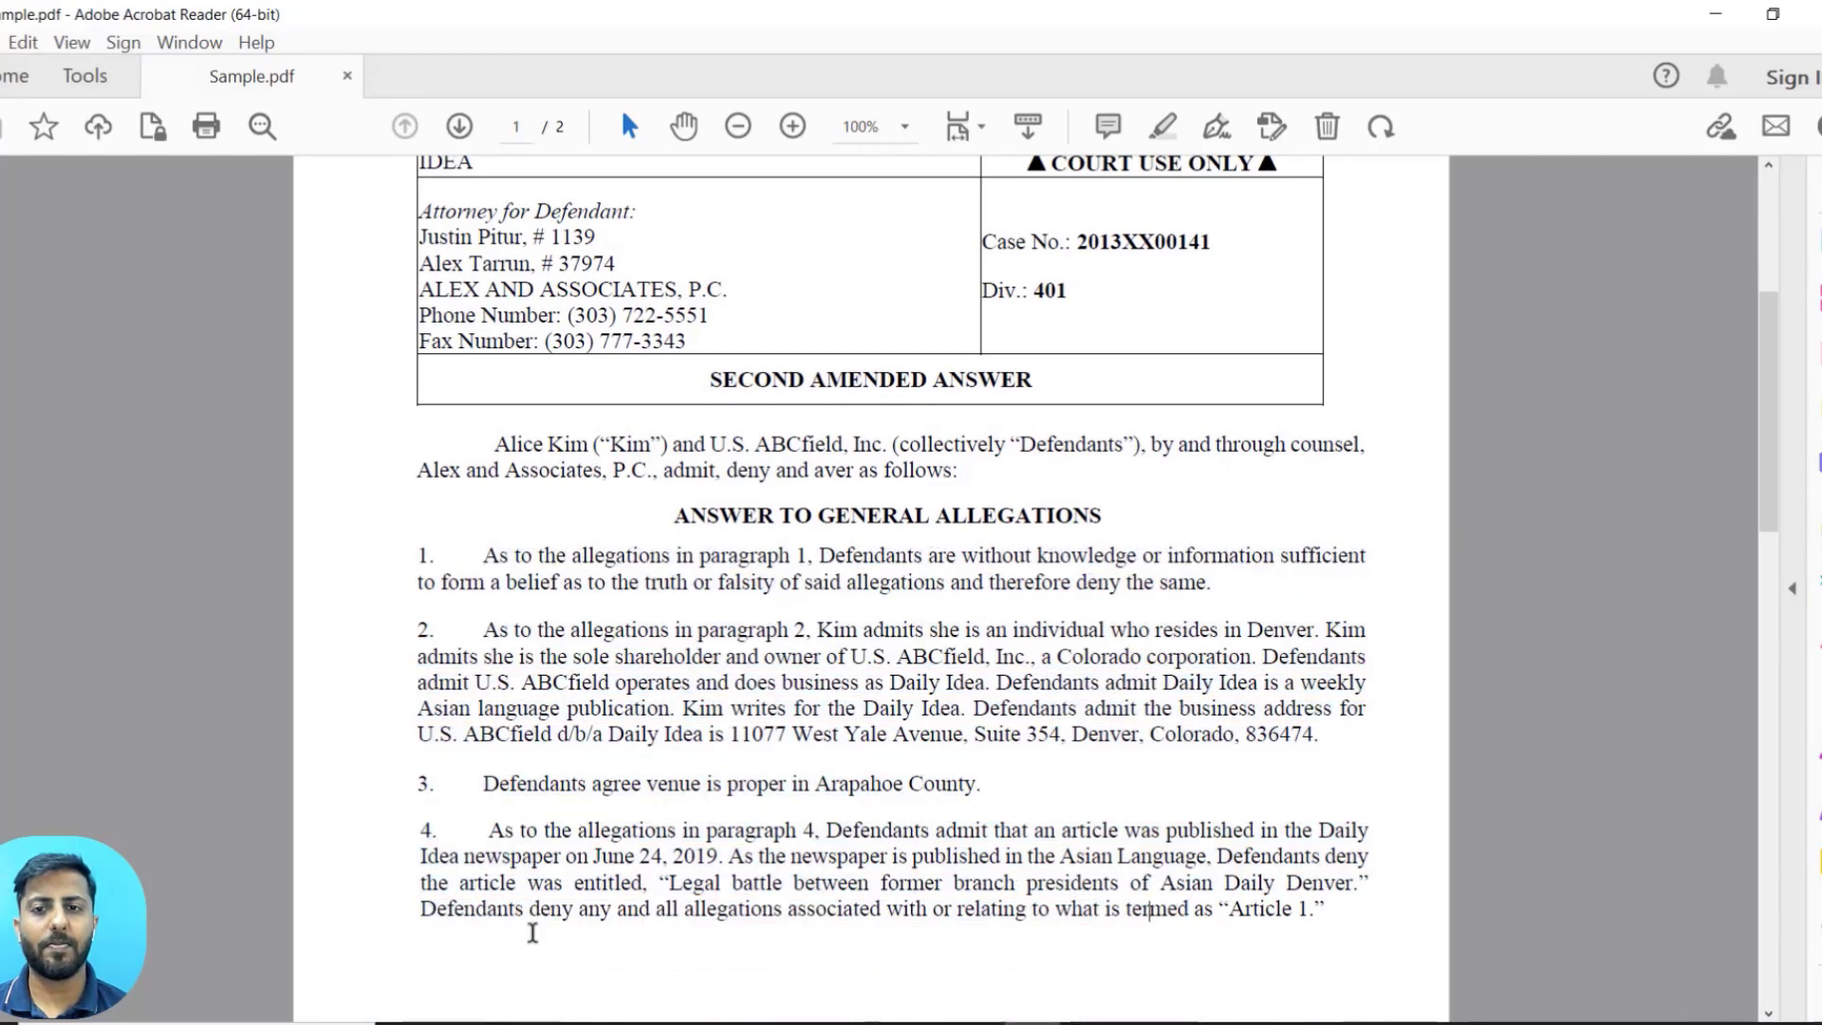
Run Sample.pdf with 'Vantage skill powered with ChatGPT' and open the processed result in Manual Review
{"action": "key", "text": "alt+Tab"}
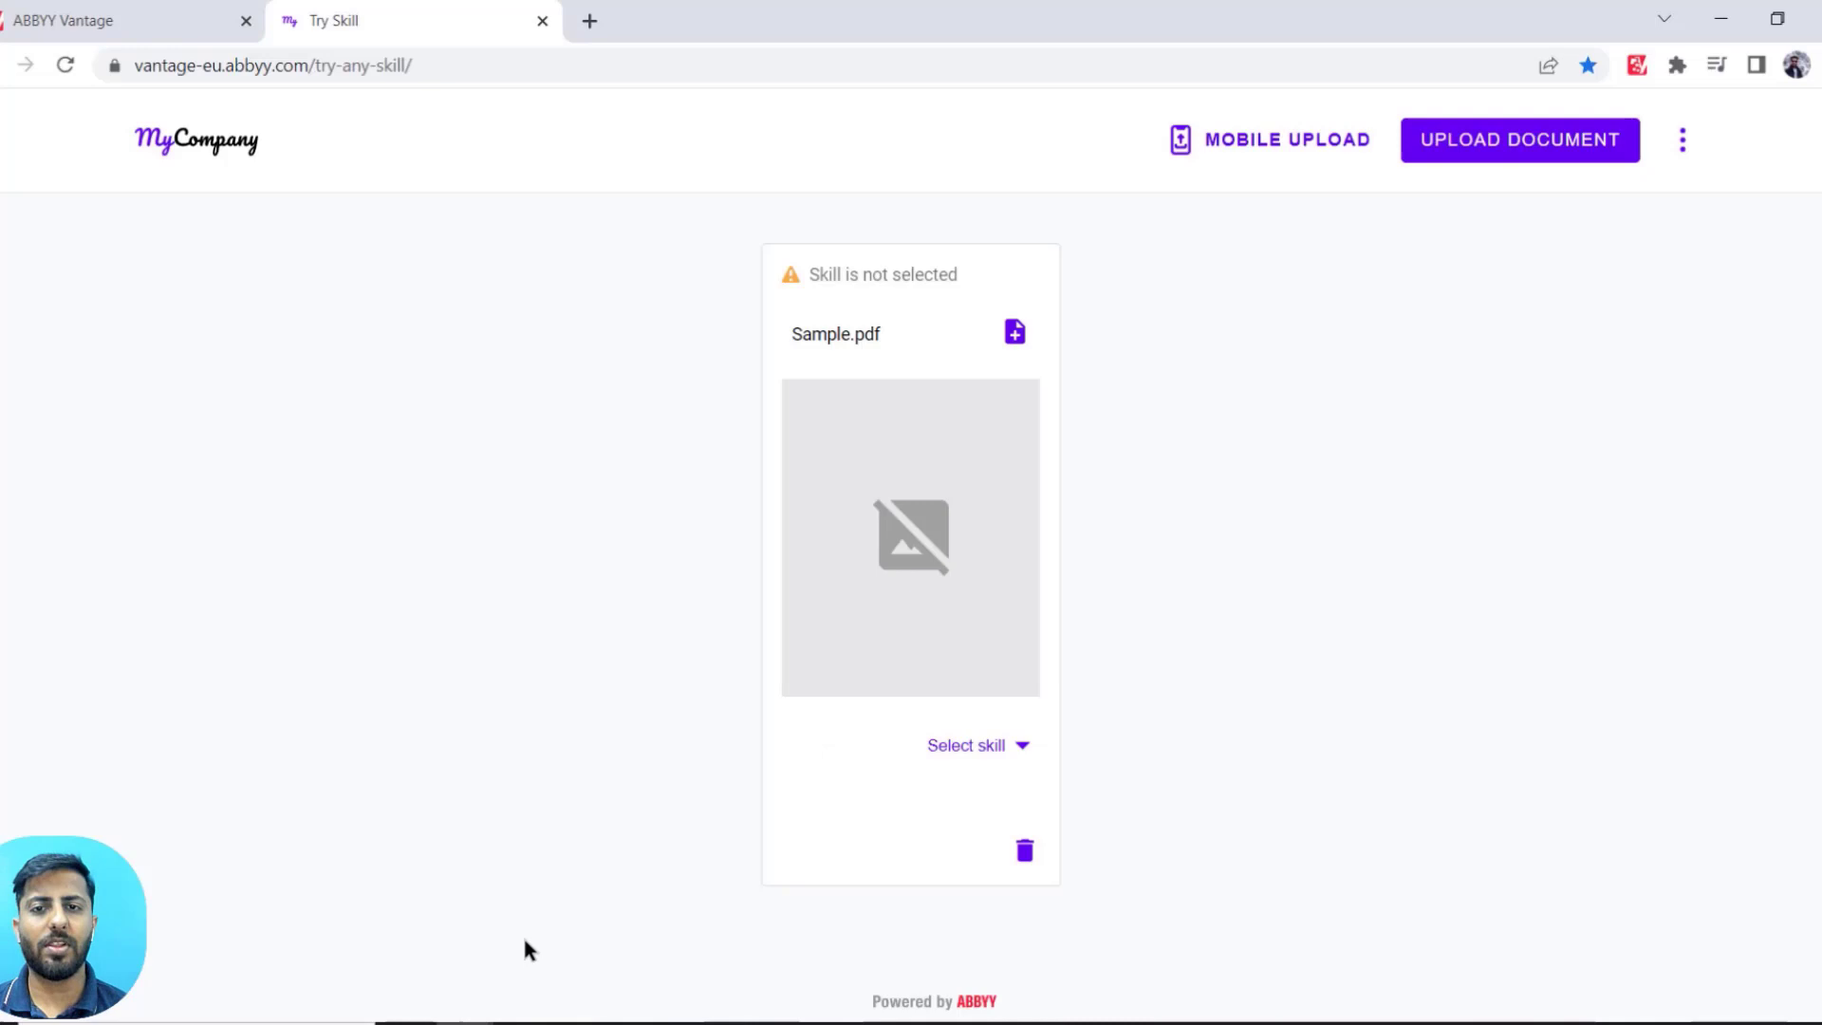
{"action": "left_click", "coordinate": [1000, 766]}
{"action": "type", "text": "ChatGPT"}
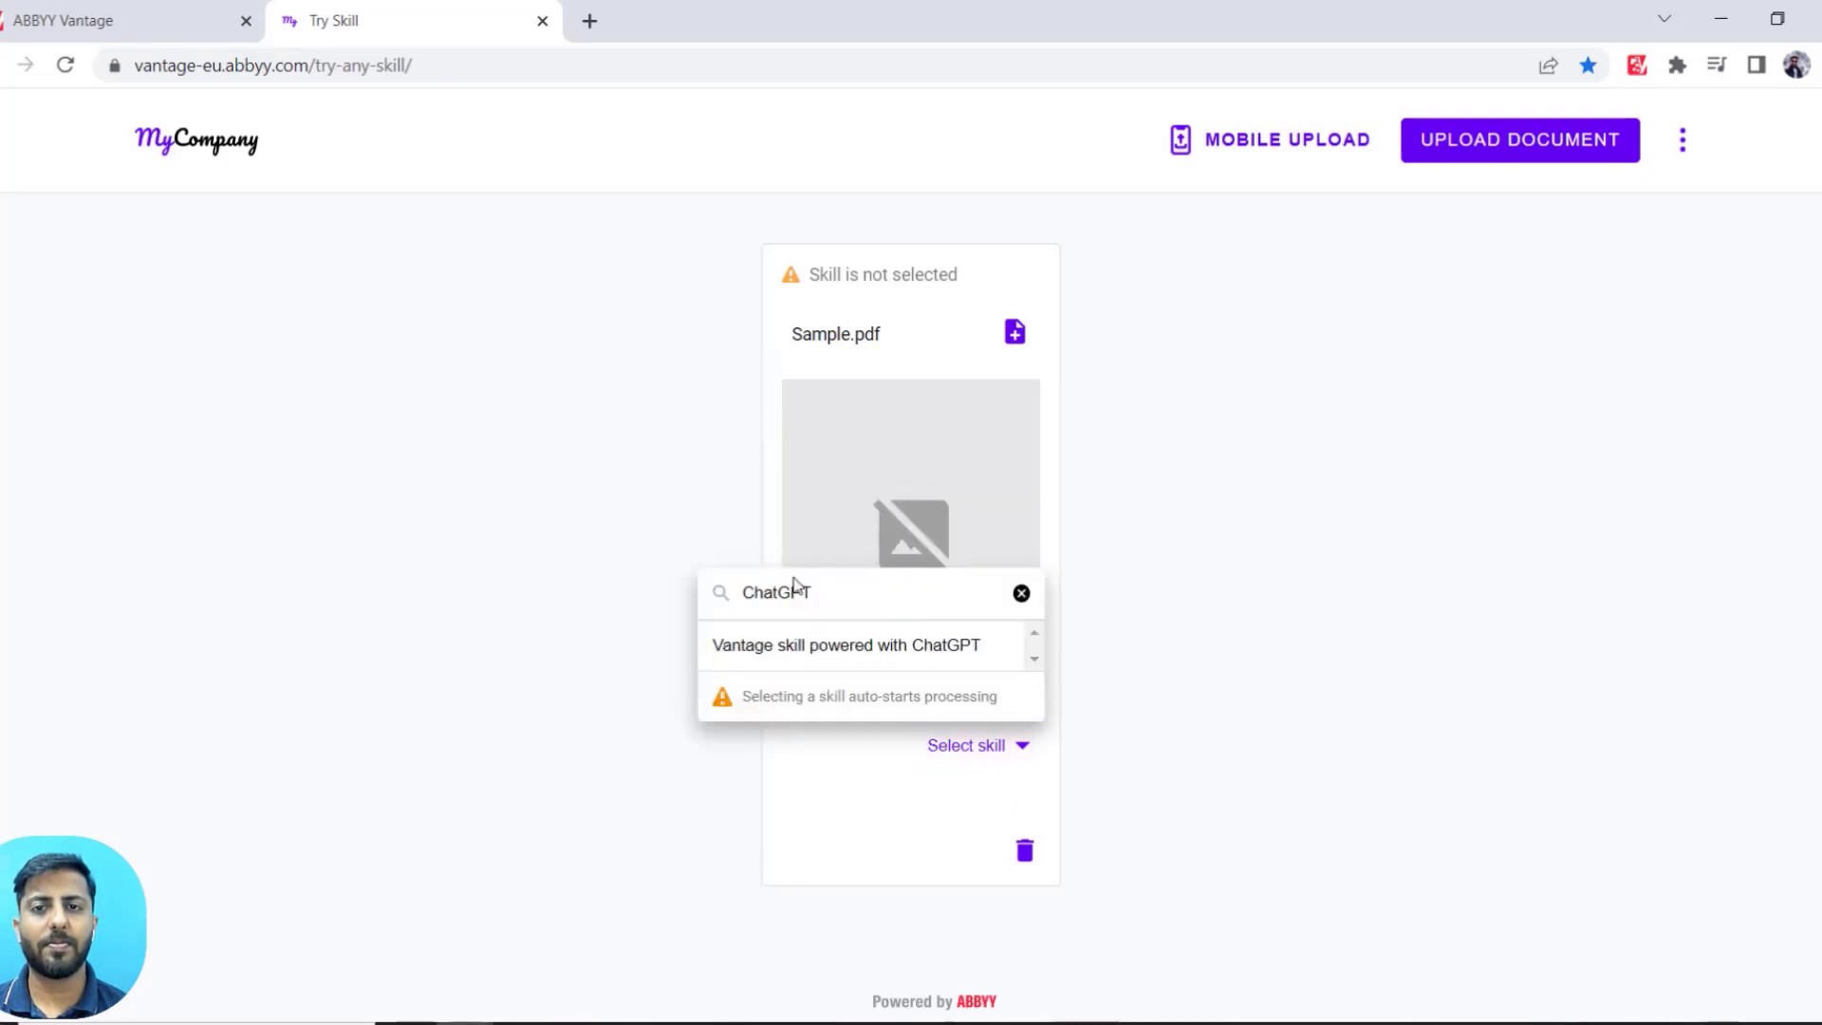
{"action": "left_click", "coordinate": [989, 655]}
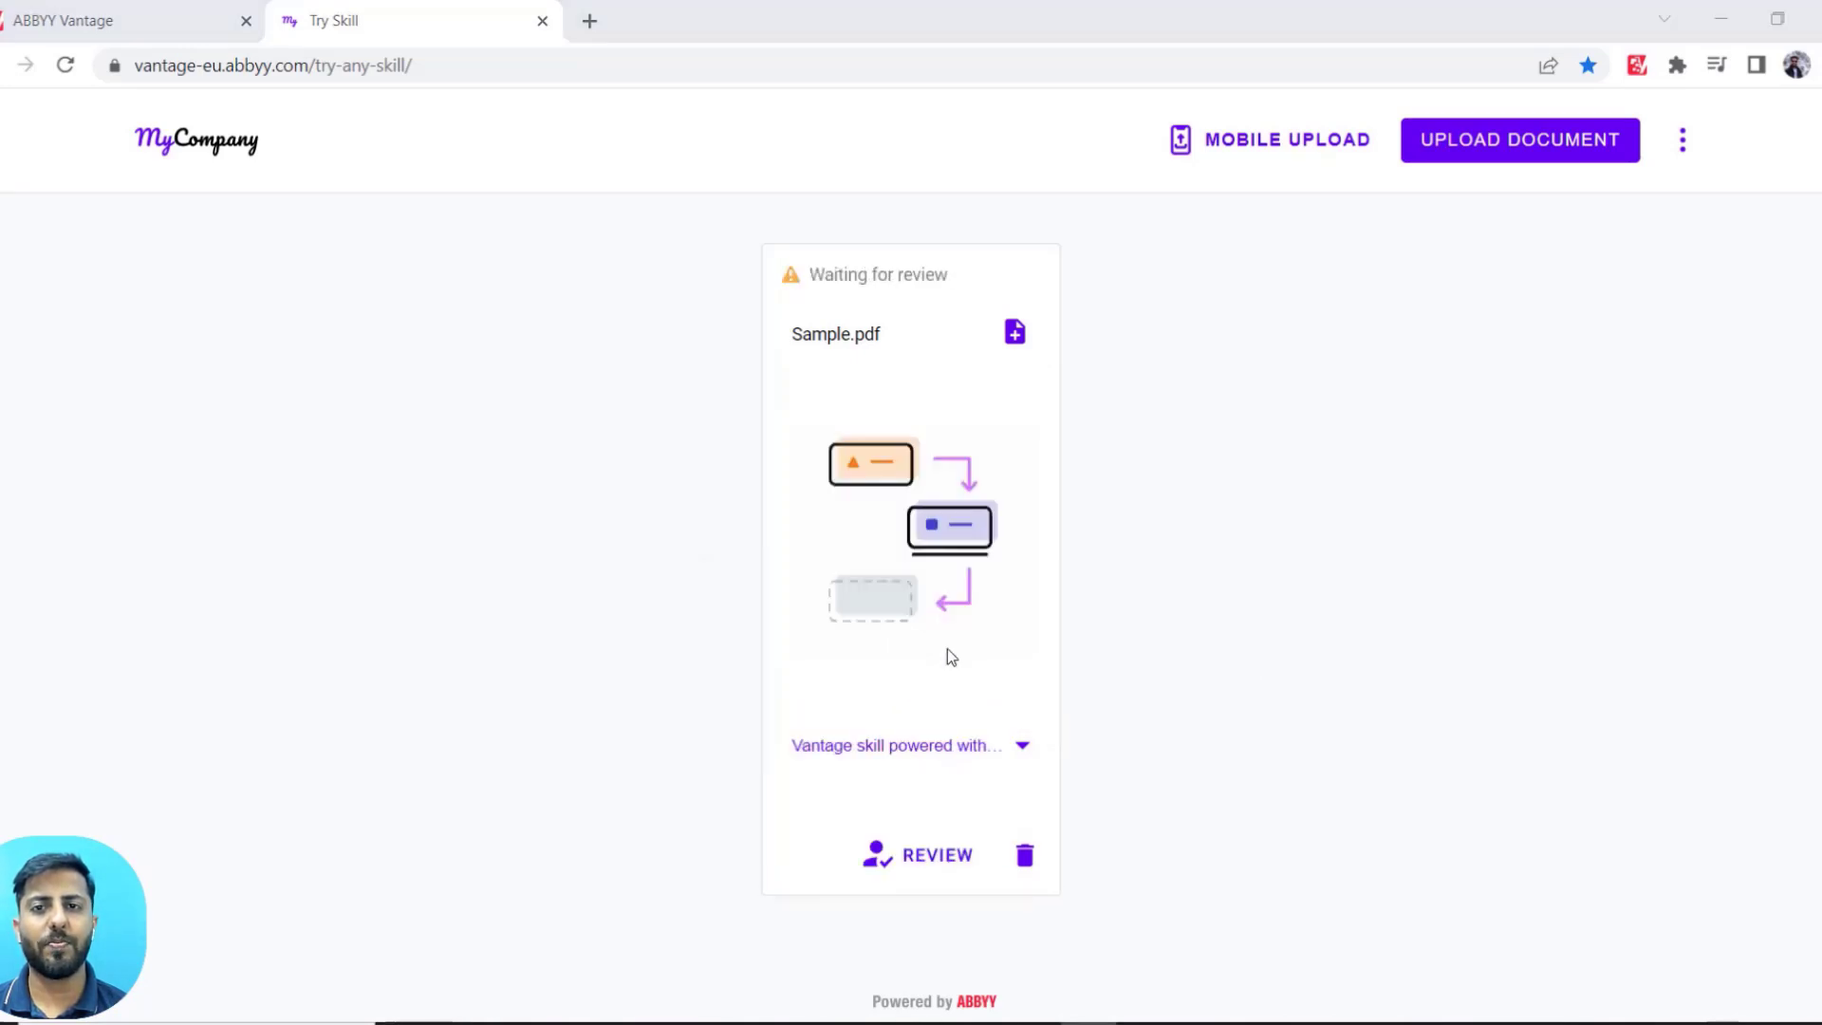
{"action": "left_click", "coordinate": [906, 865]}
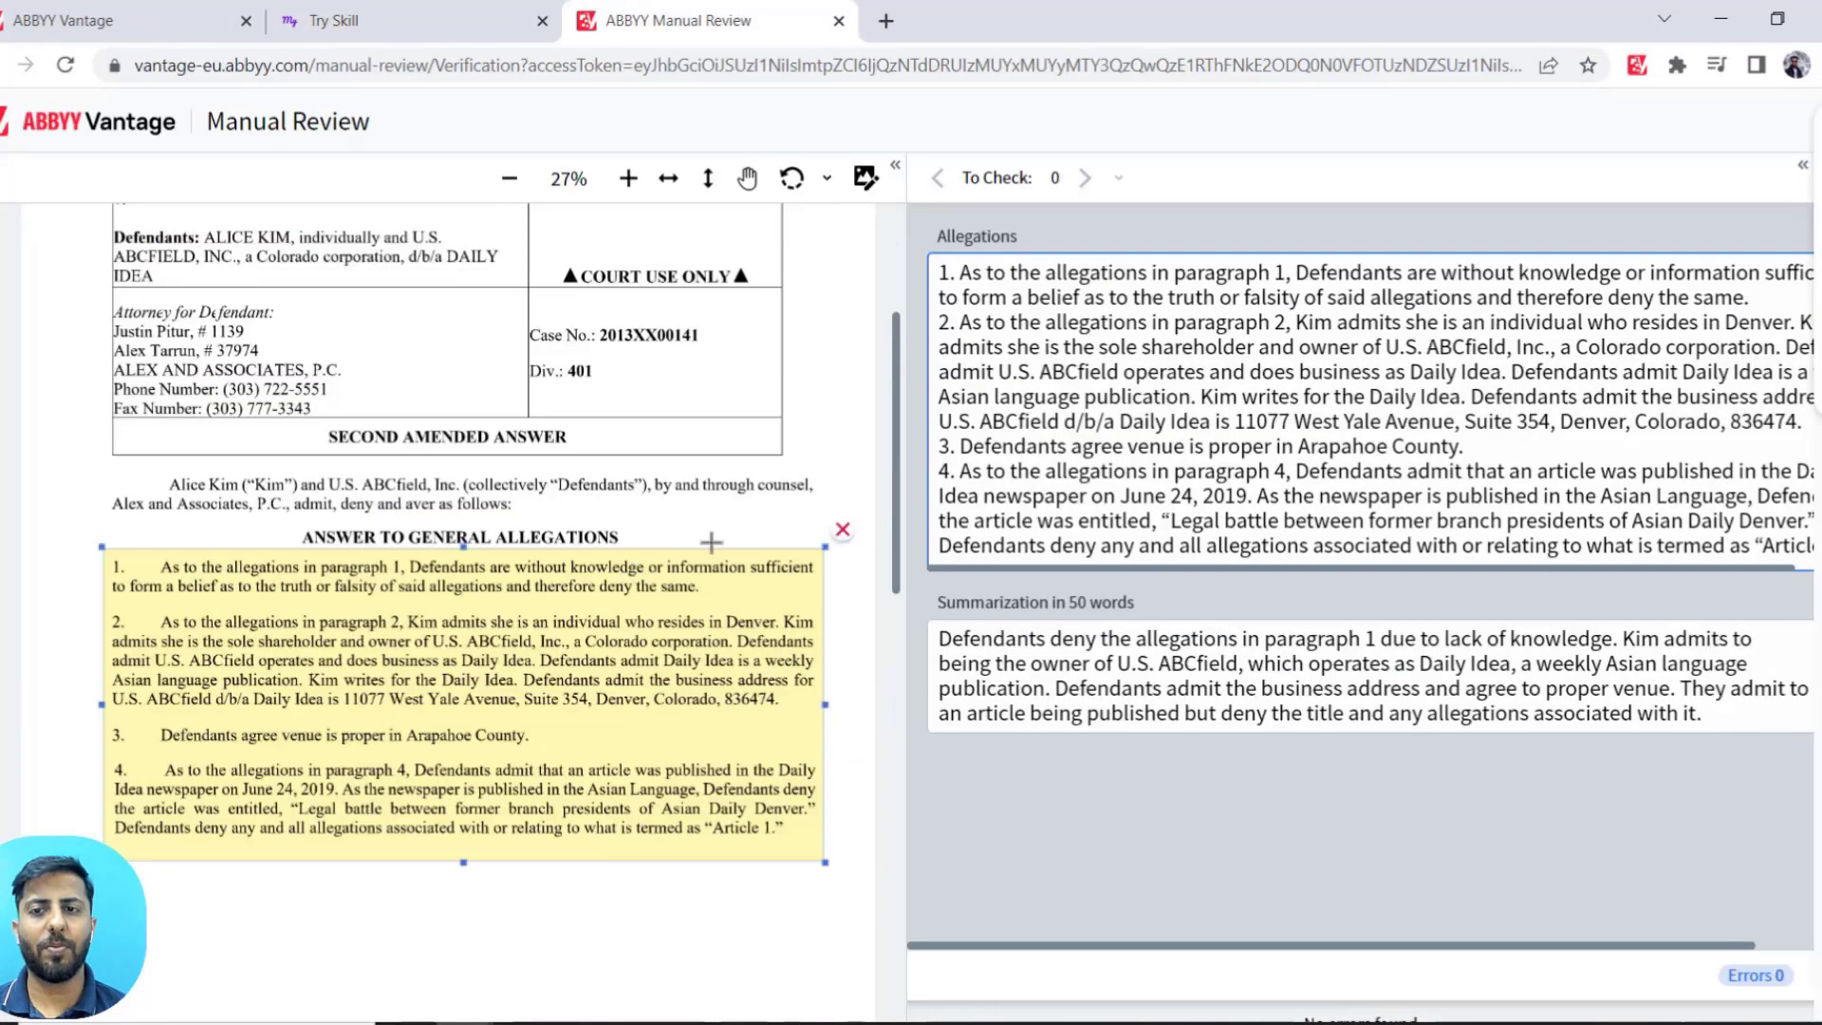
Inspect the extracted Allegations region and the Summarization in 50 words result
{"action": "left_click", "coordinate": [848, 356]}
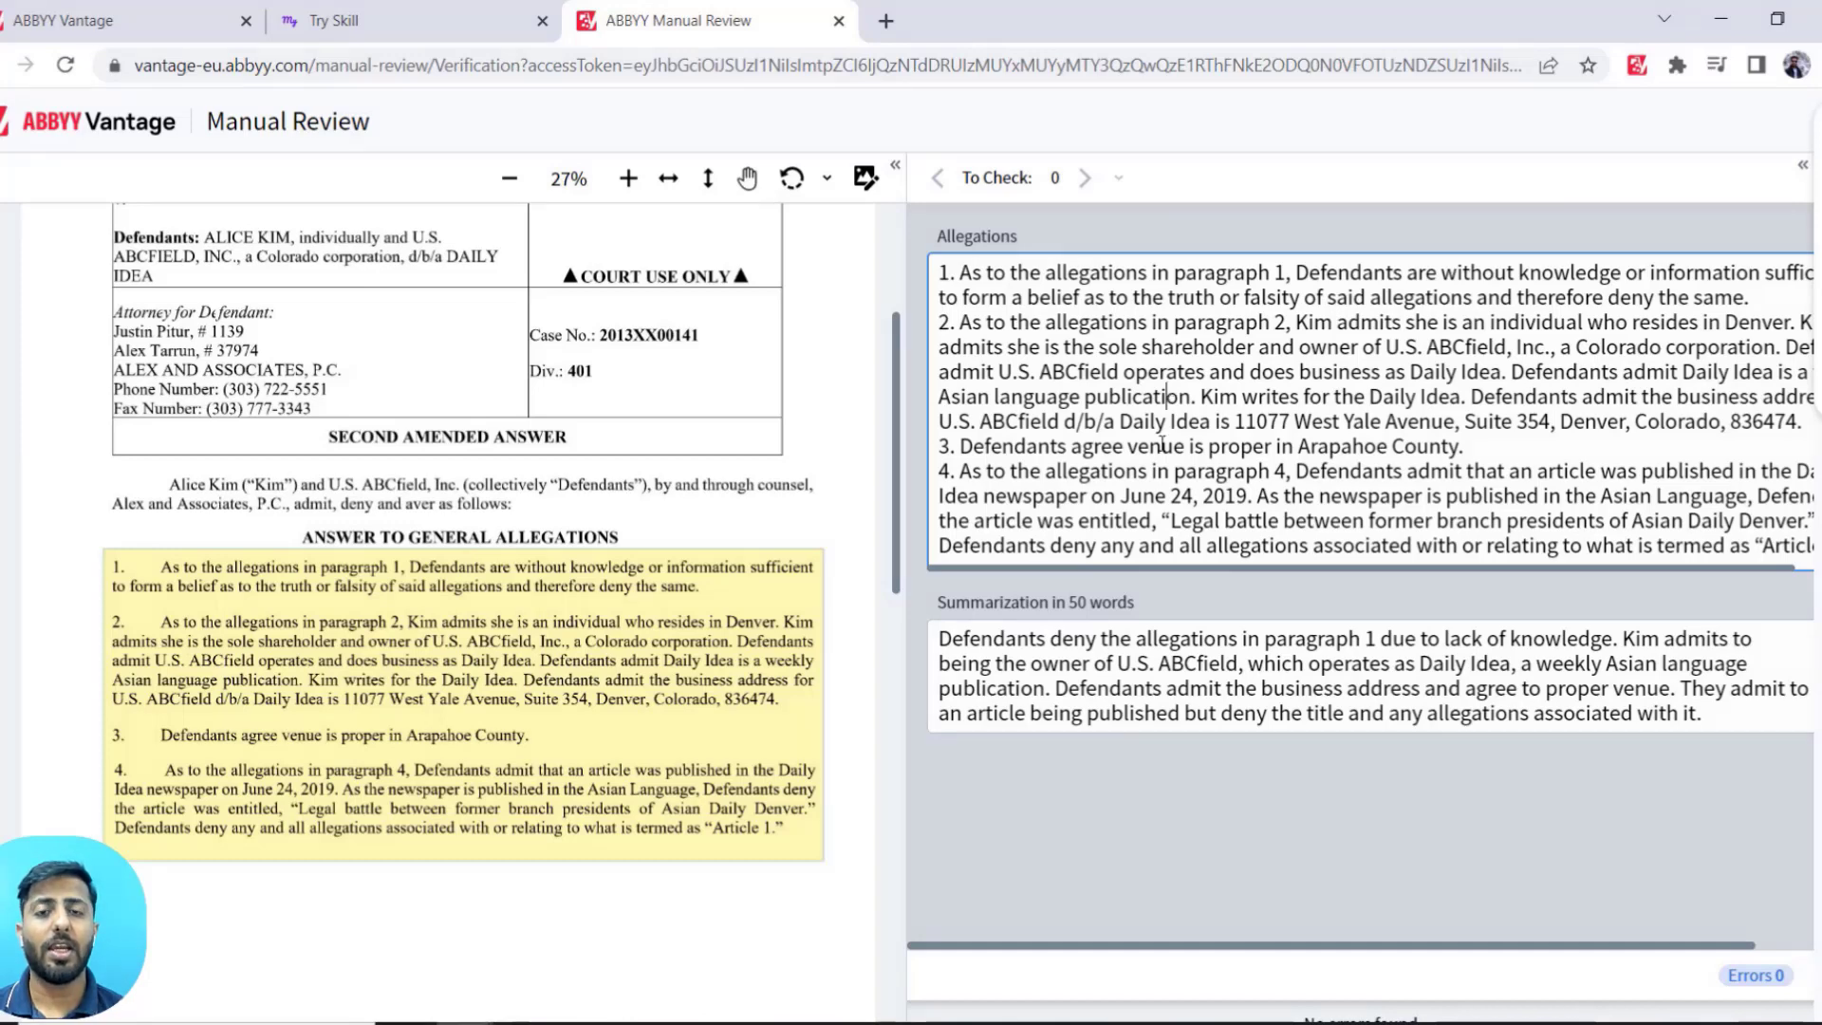
{"action": "left_click", "coordinate": [1148, 685]}
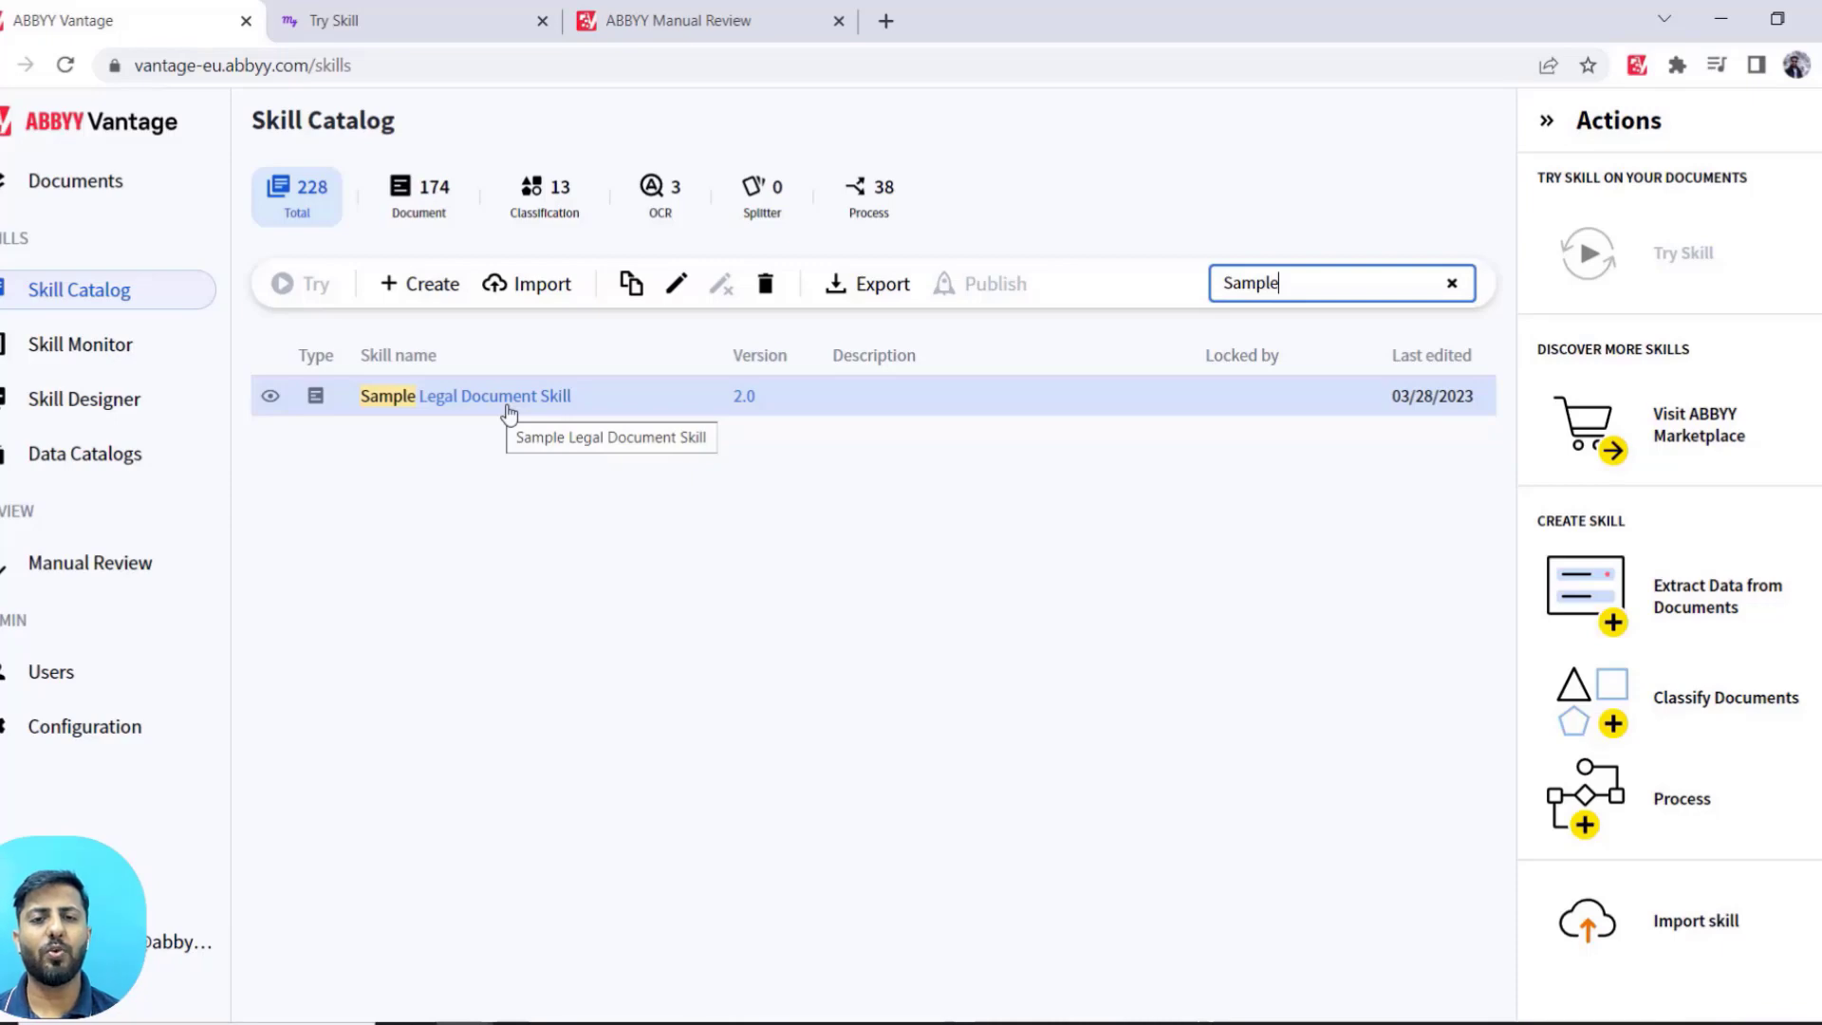
Open Sample.pdf of the Sample Legal Document Skill in the editor and inspect its Summarization in 50 words field
{"action": "left_click", "coordinate": [508, 410]}
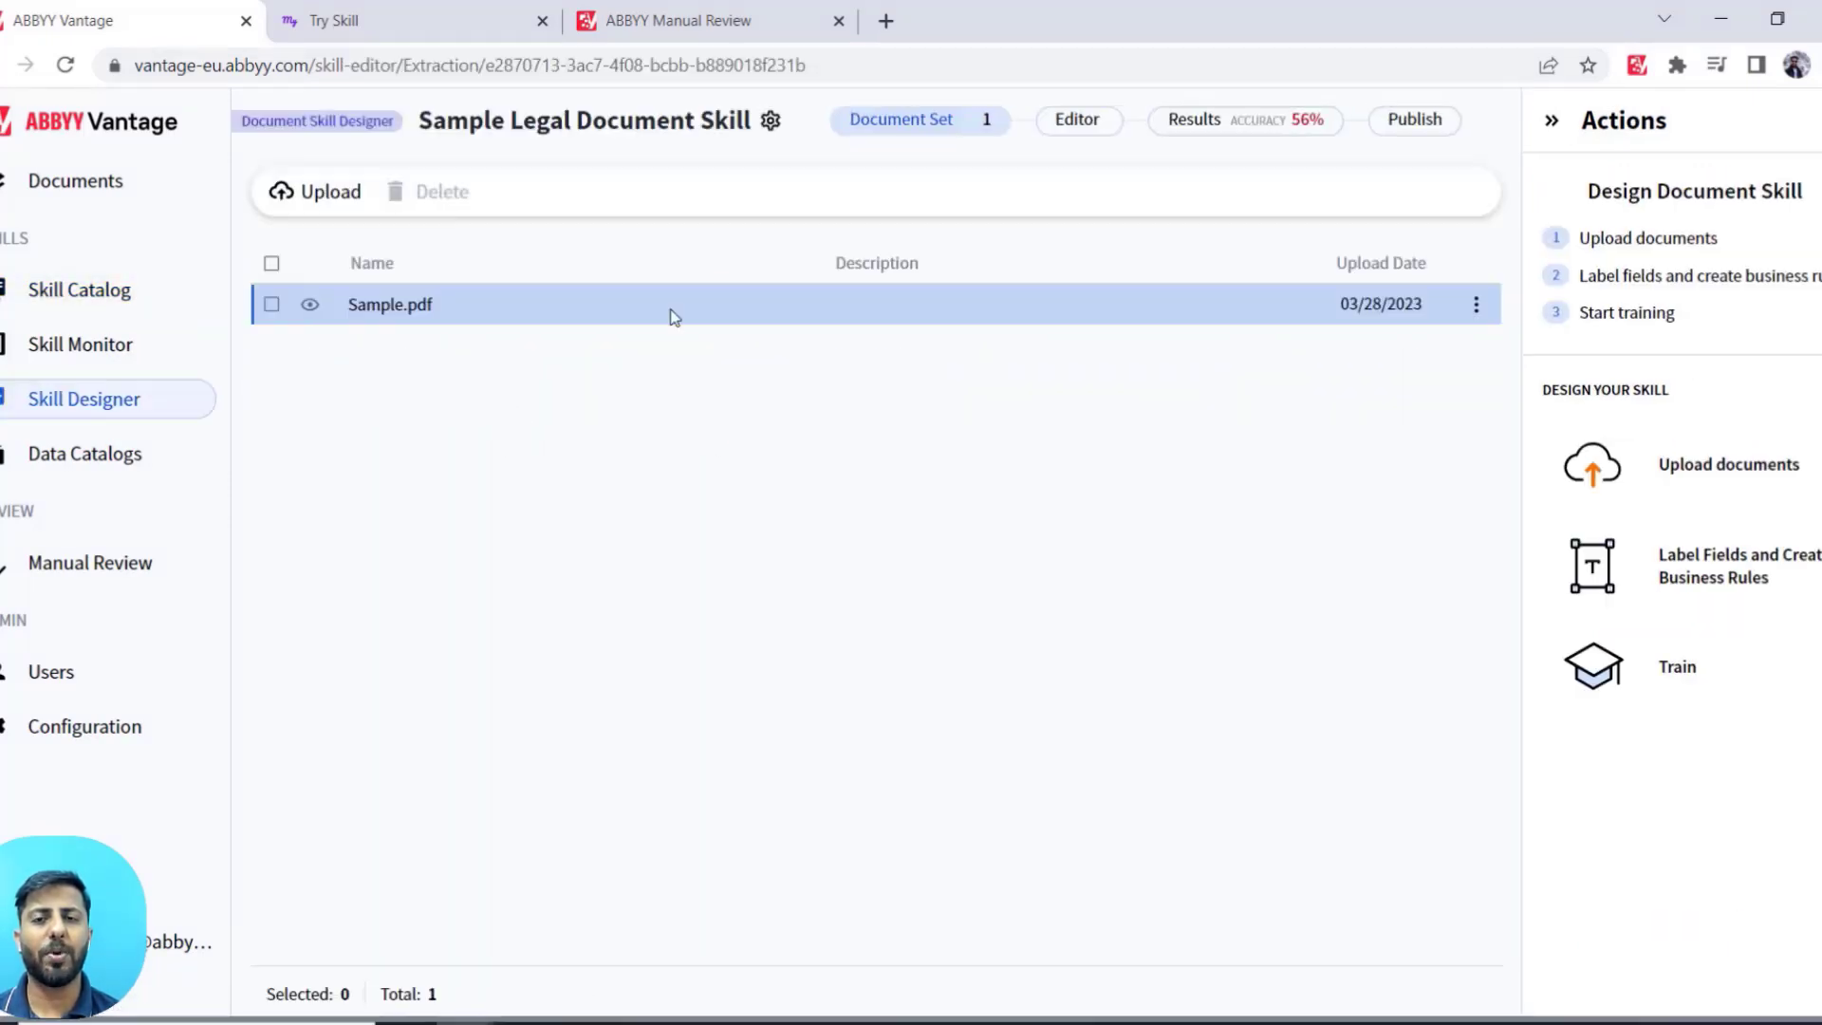
{"action": "left_click", "coordinate": [382, 308]}
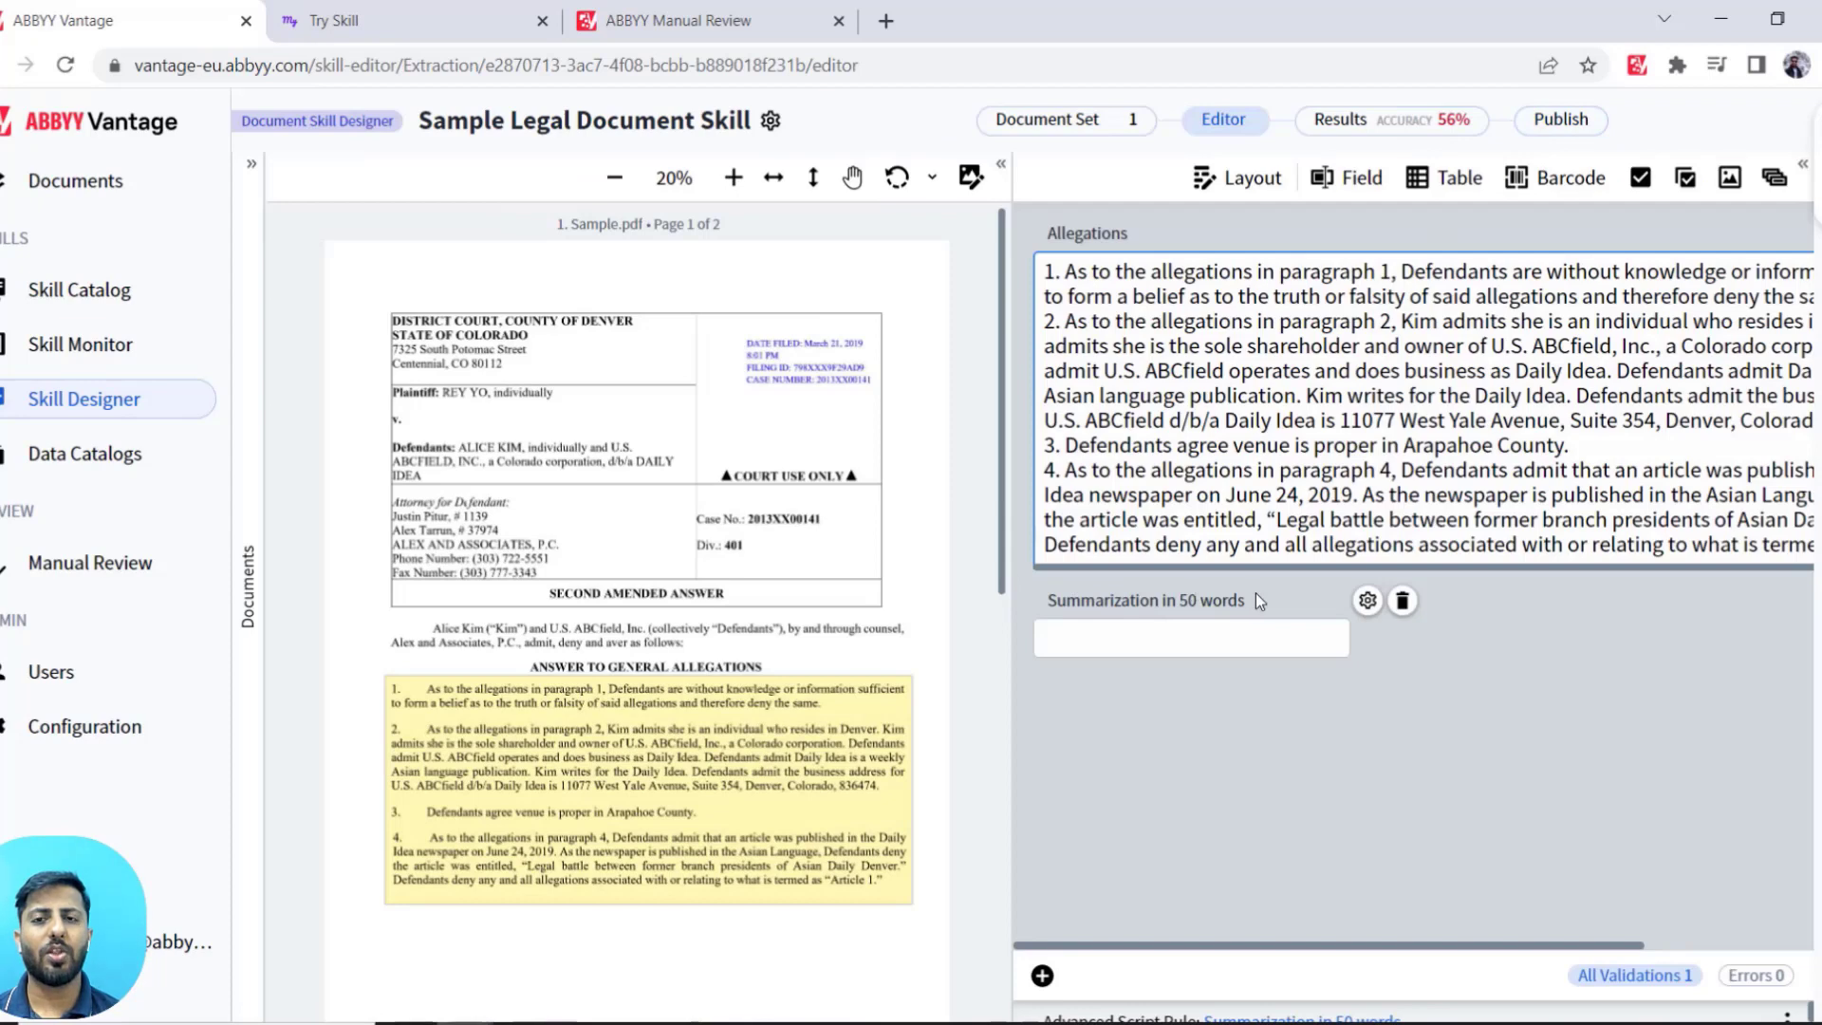
{"action": "left_click", "coordinate": [1139, 648]}
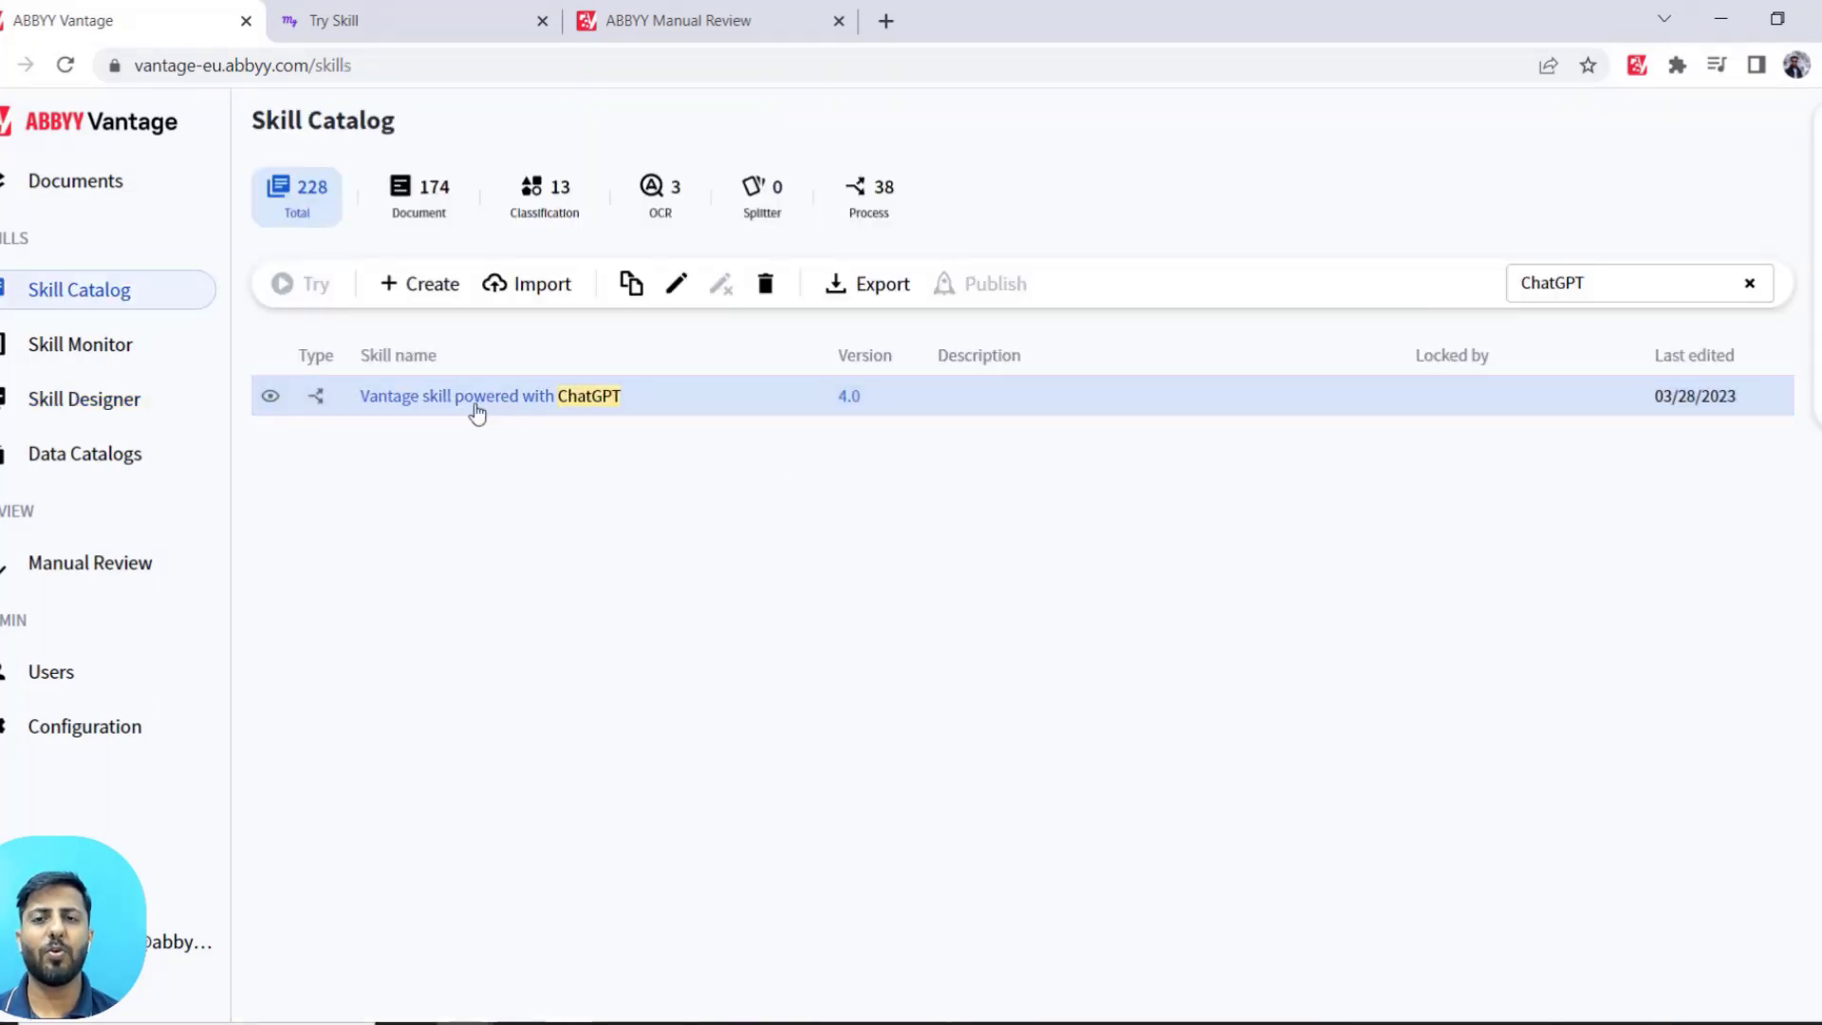
Show the code settings of the ChatGPT - Summarization activity in 'Vantage skill powered with ChatGPT'
{"action": "left_click", "coordinate": [478, 413]}
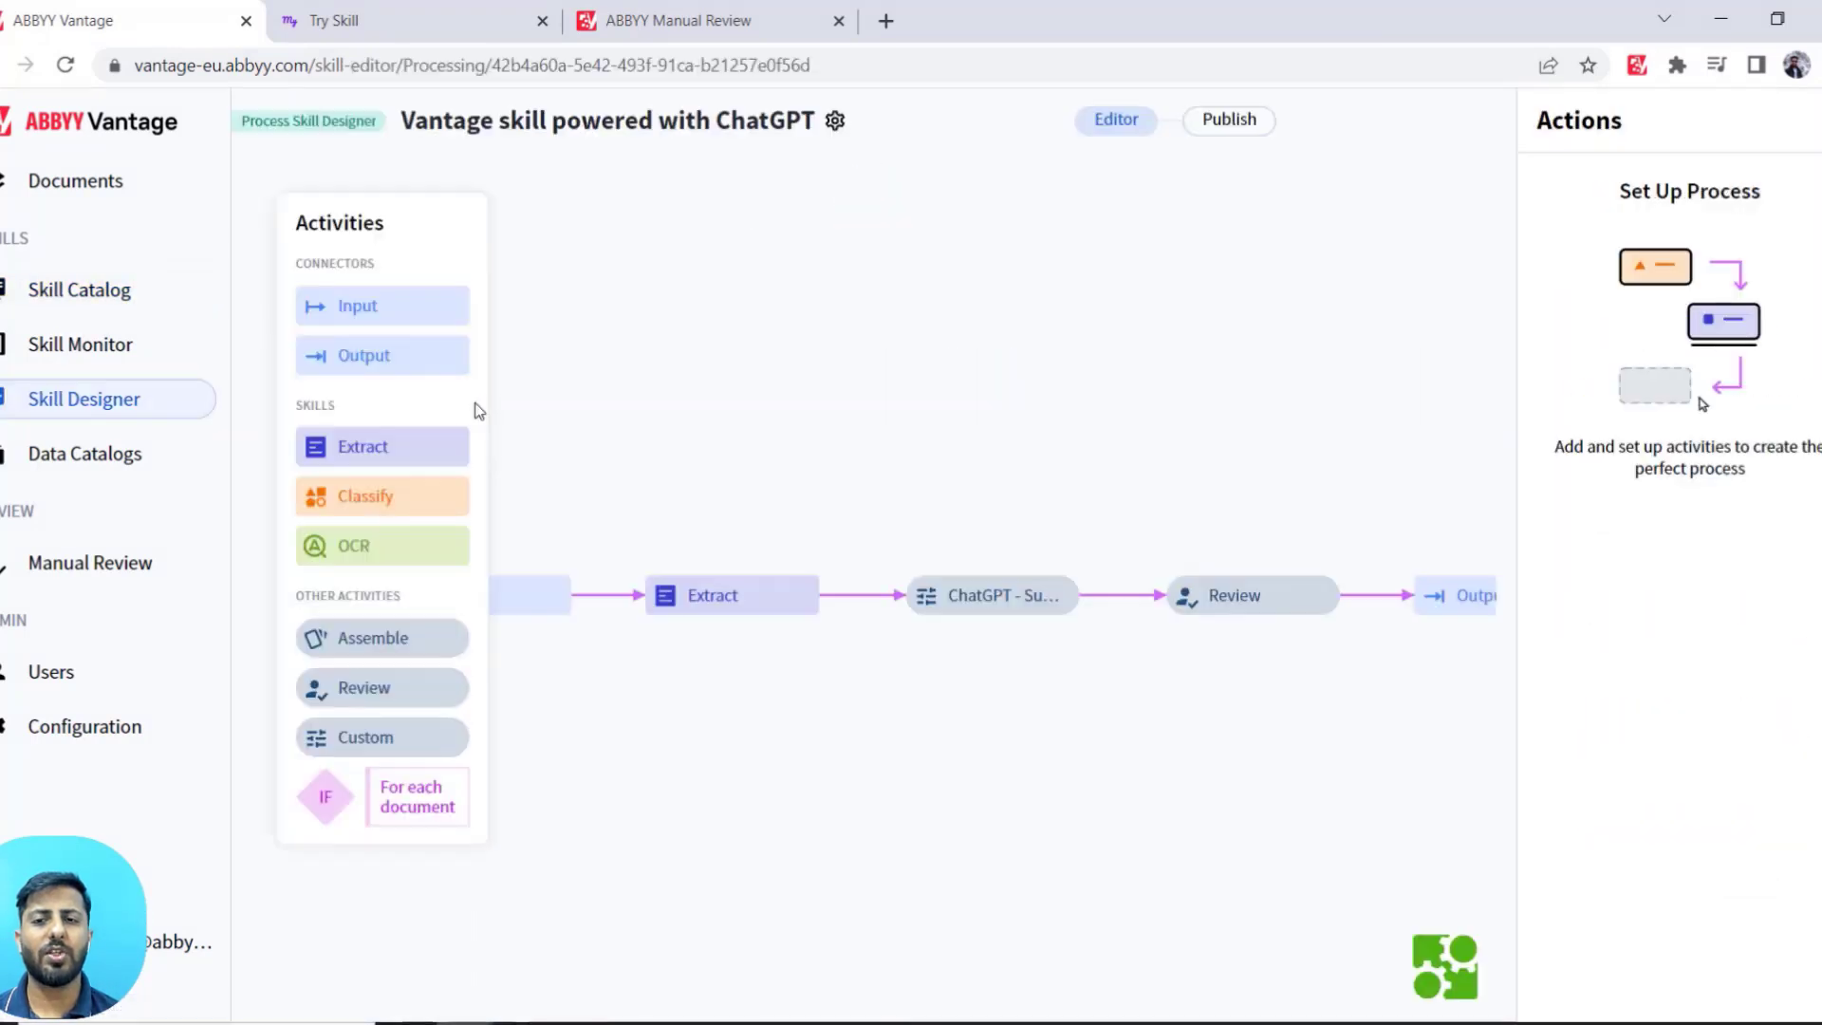
{"action": "left_click_drag", "start_coordinate": [855, 423], "coordinate": [623, 432]}
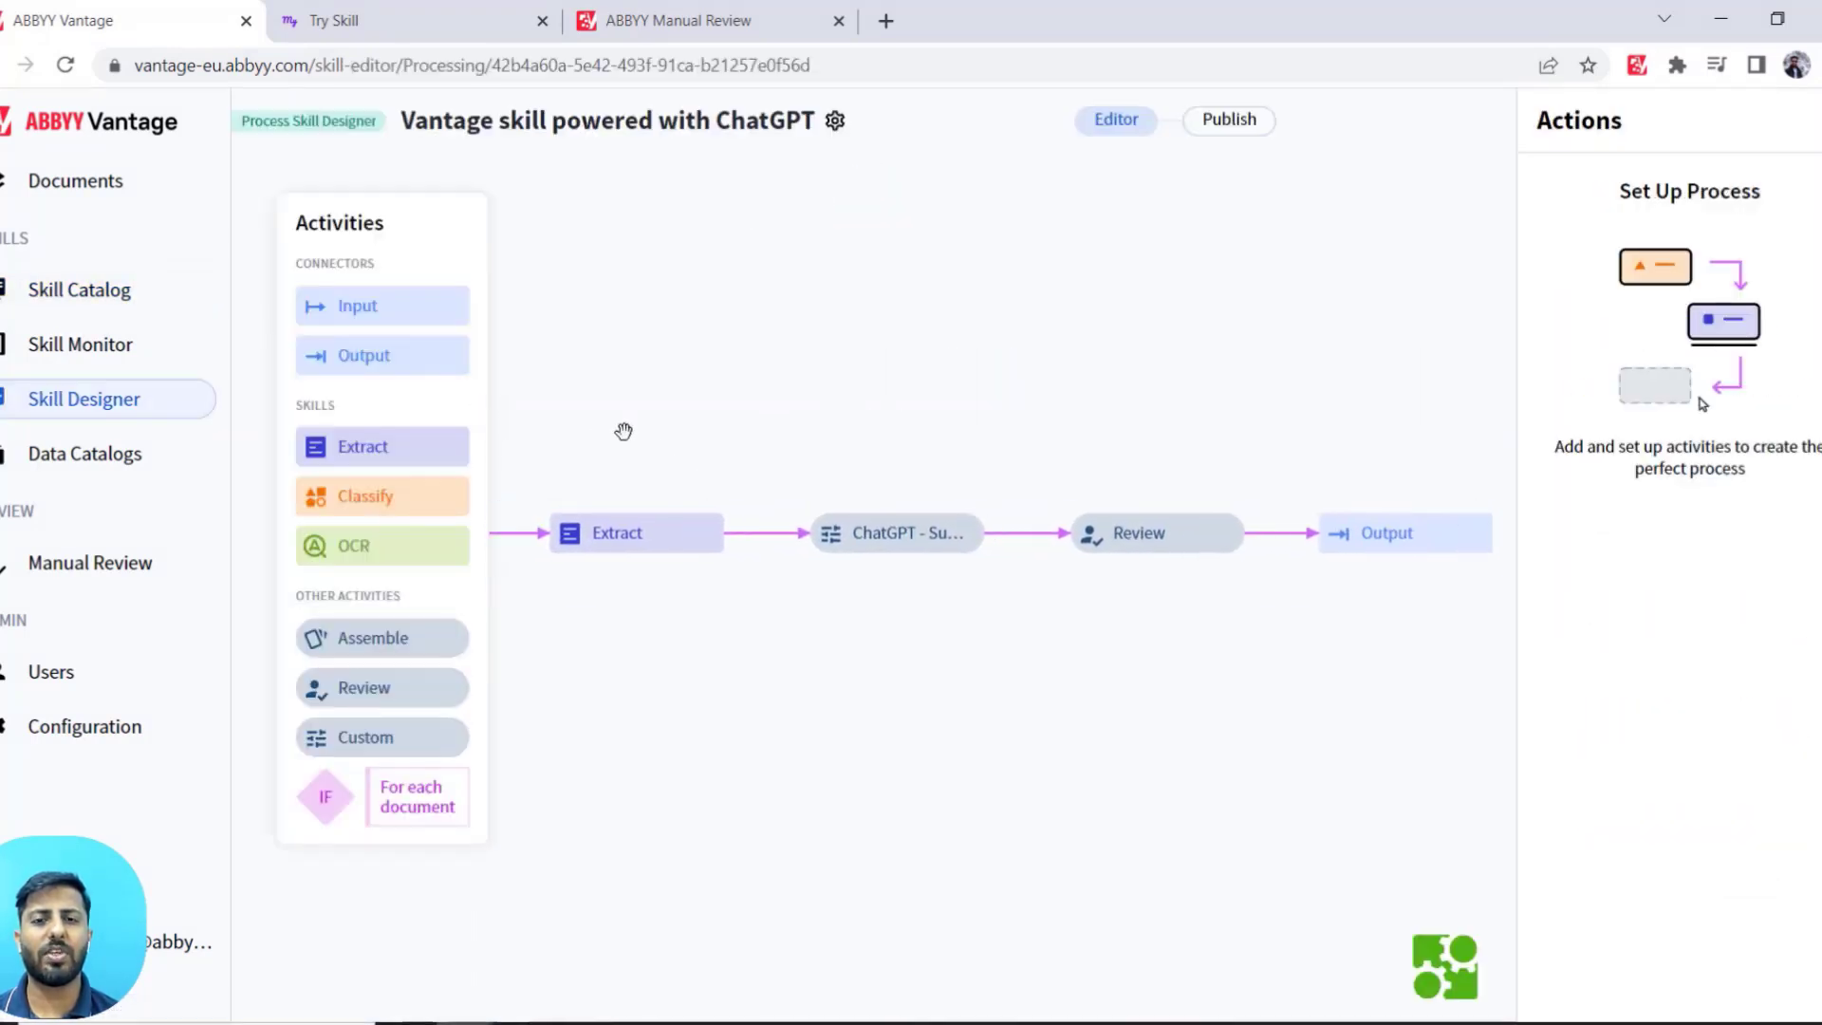
{"action": "left_click", "coordinate": [894, 546]}
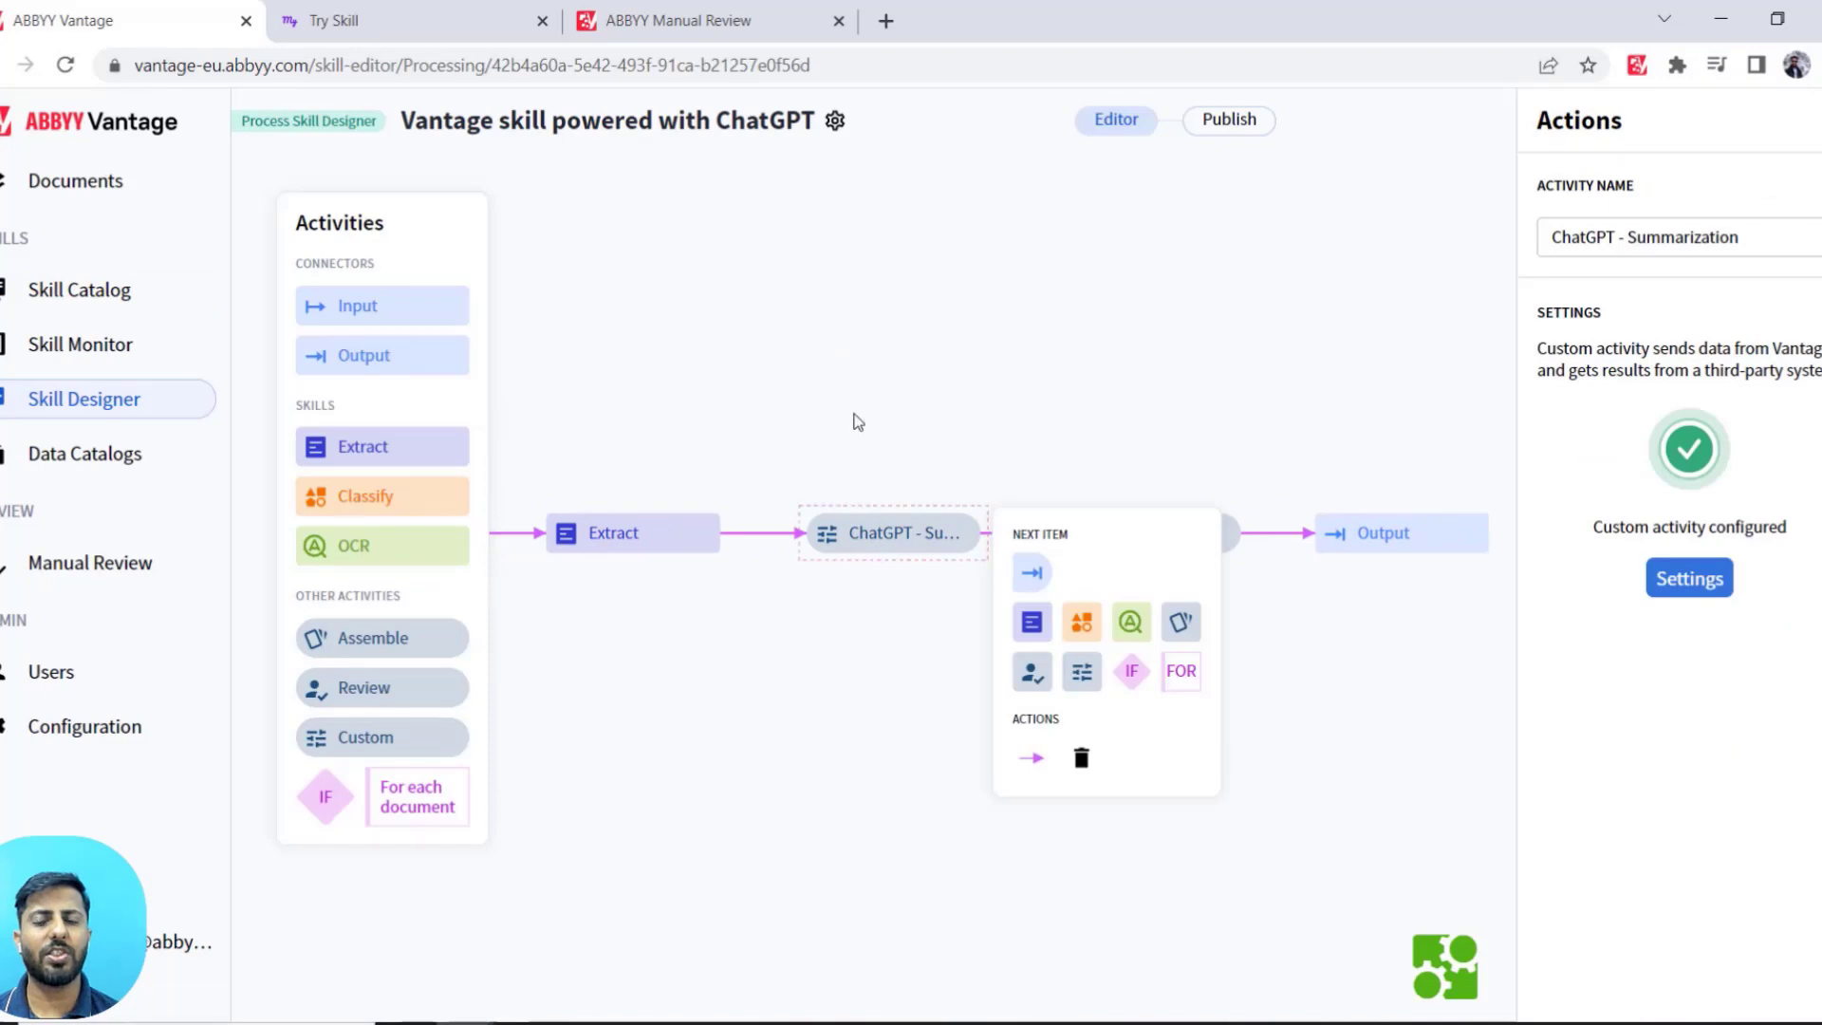
{"action": "left_click", "coordinate": [1697, 589]}
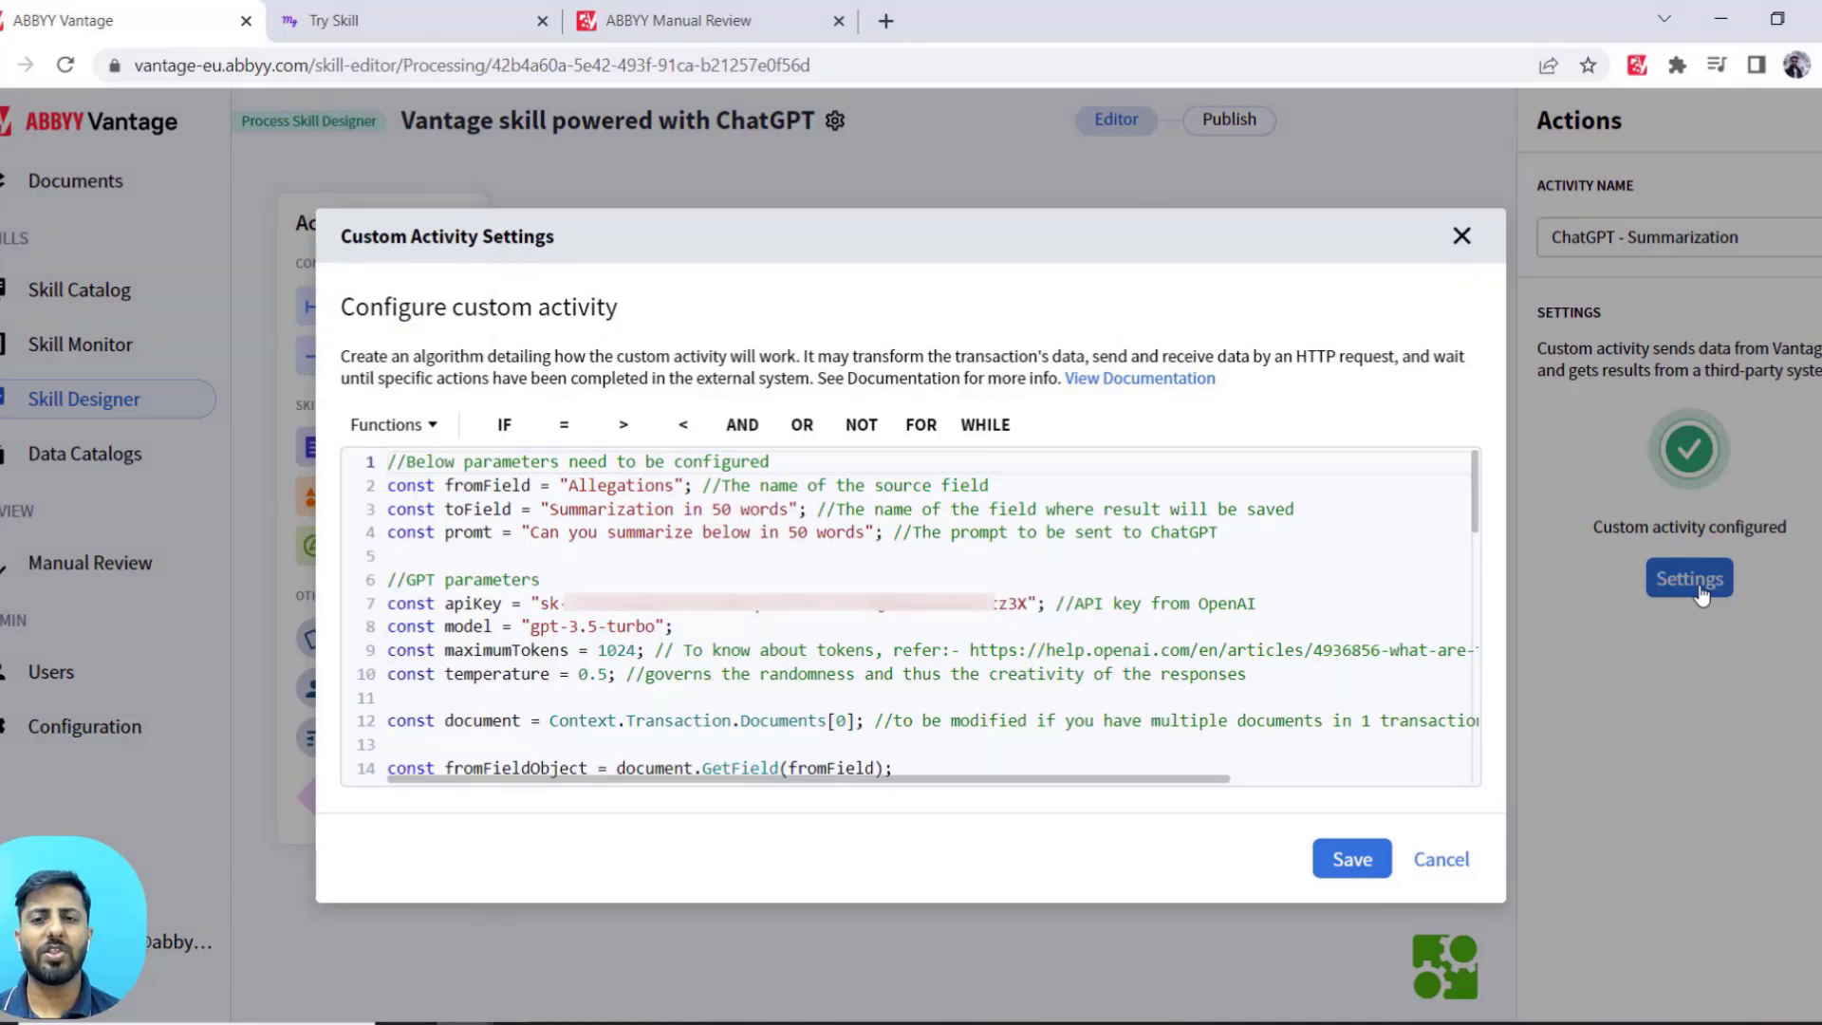
{"action": "key", "text": "Left"}
{"action": "key", "text": "Left"}
{"action": "key", "text": "Left"}
{"action": "key", "text": "Left"}
{"action": "key", "text": "Left"}
{"action": "key", "text": "Left"}
{"action": "key", "text": "Left"}
{"action": "key", "text": "Left"}
{"action": "key", "text": "Left"}
{"action": "key", "text": "Left"}
{"action": "key", "text": "Left"}
{"action": "key", "text": "Left"}
{"action": "key", "text": "Left"}
{"action": "key", "text": "Left"}
{"action": "key", "text": "Left"}
{"action": "key", "text": "Left"}
{"action": "key", "text": "Left"}
{"action": "key", "text": "Left"}
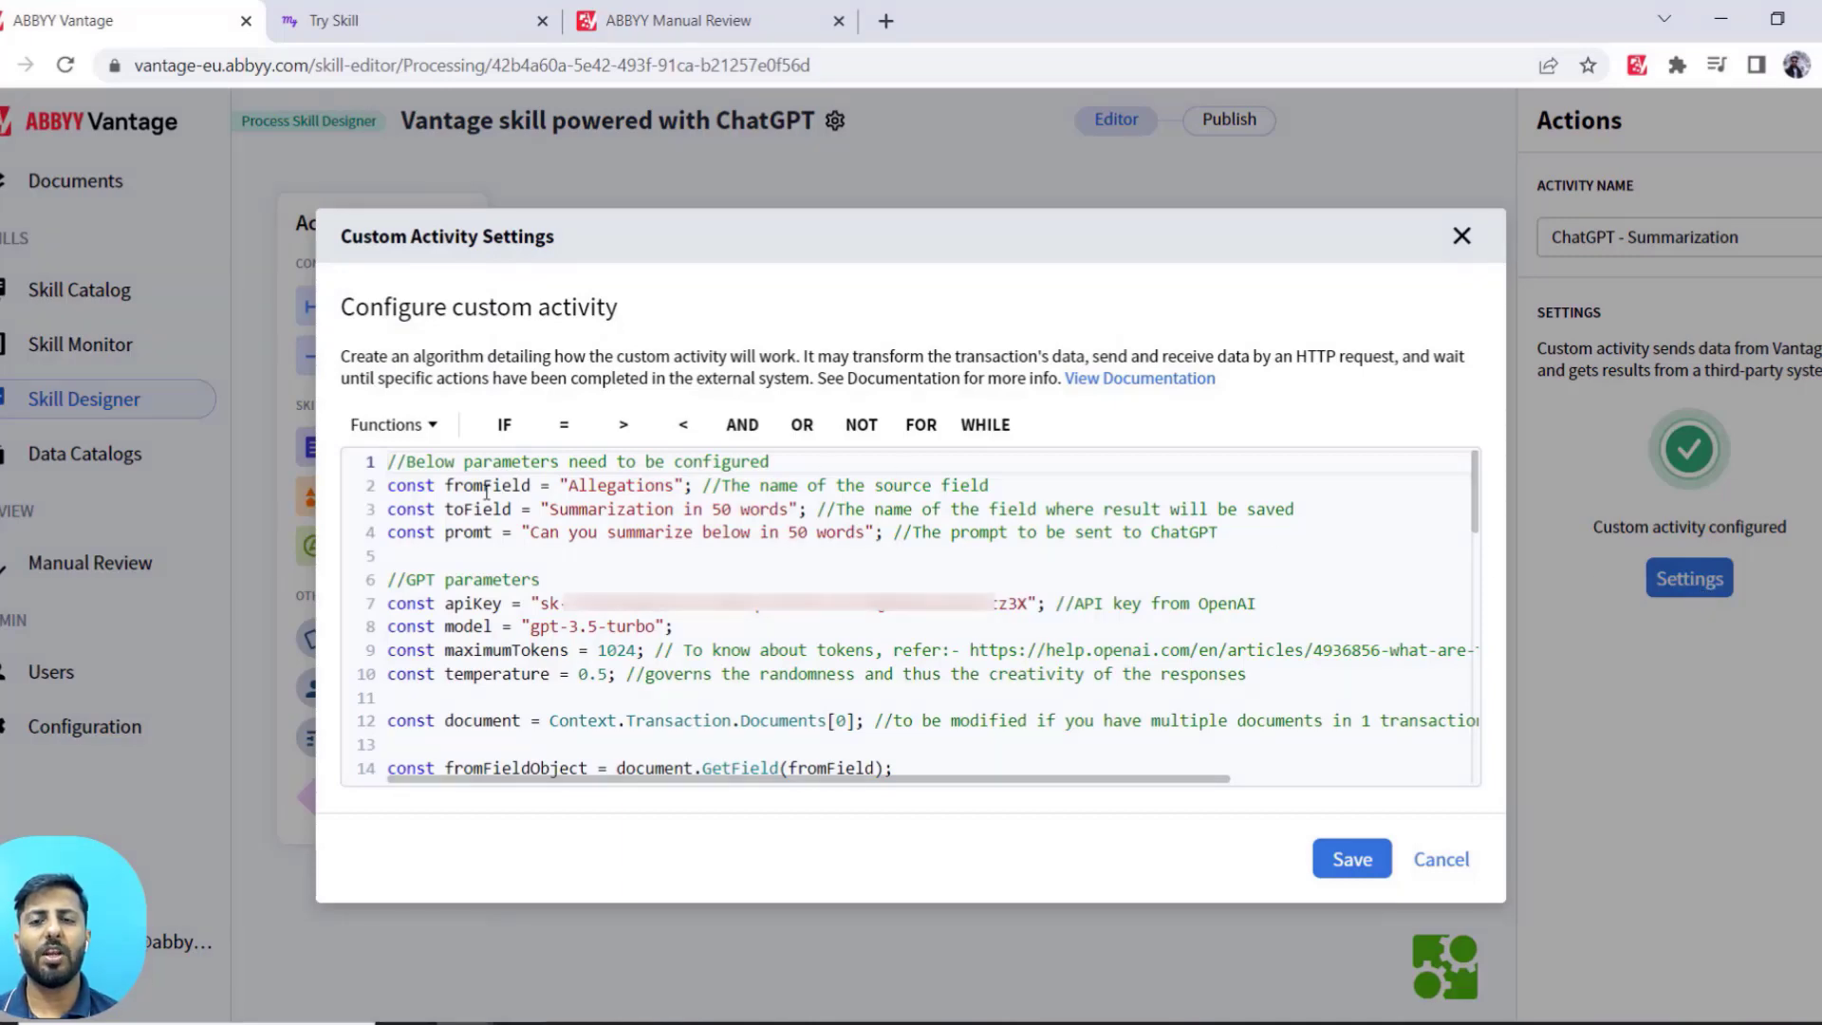
{"action": "key", "text": "shift+Right"}
{"action": "key", "text": "shift+Right"}
{"action": "key", "text": "shift+Right"}
{"action": "key", "text": "shift+Right"}
{"action": "key", "text": "shift+Right"}
{"action": "key", "text": "shift+Right"}
{"action": "key", "text": "shift+Right"}
{"action": "key", "text": "shift+Right"}
{"action": "key", "text": "shift+Right"}
{"action": "left_click", "coordinate": [616, 488]}
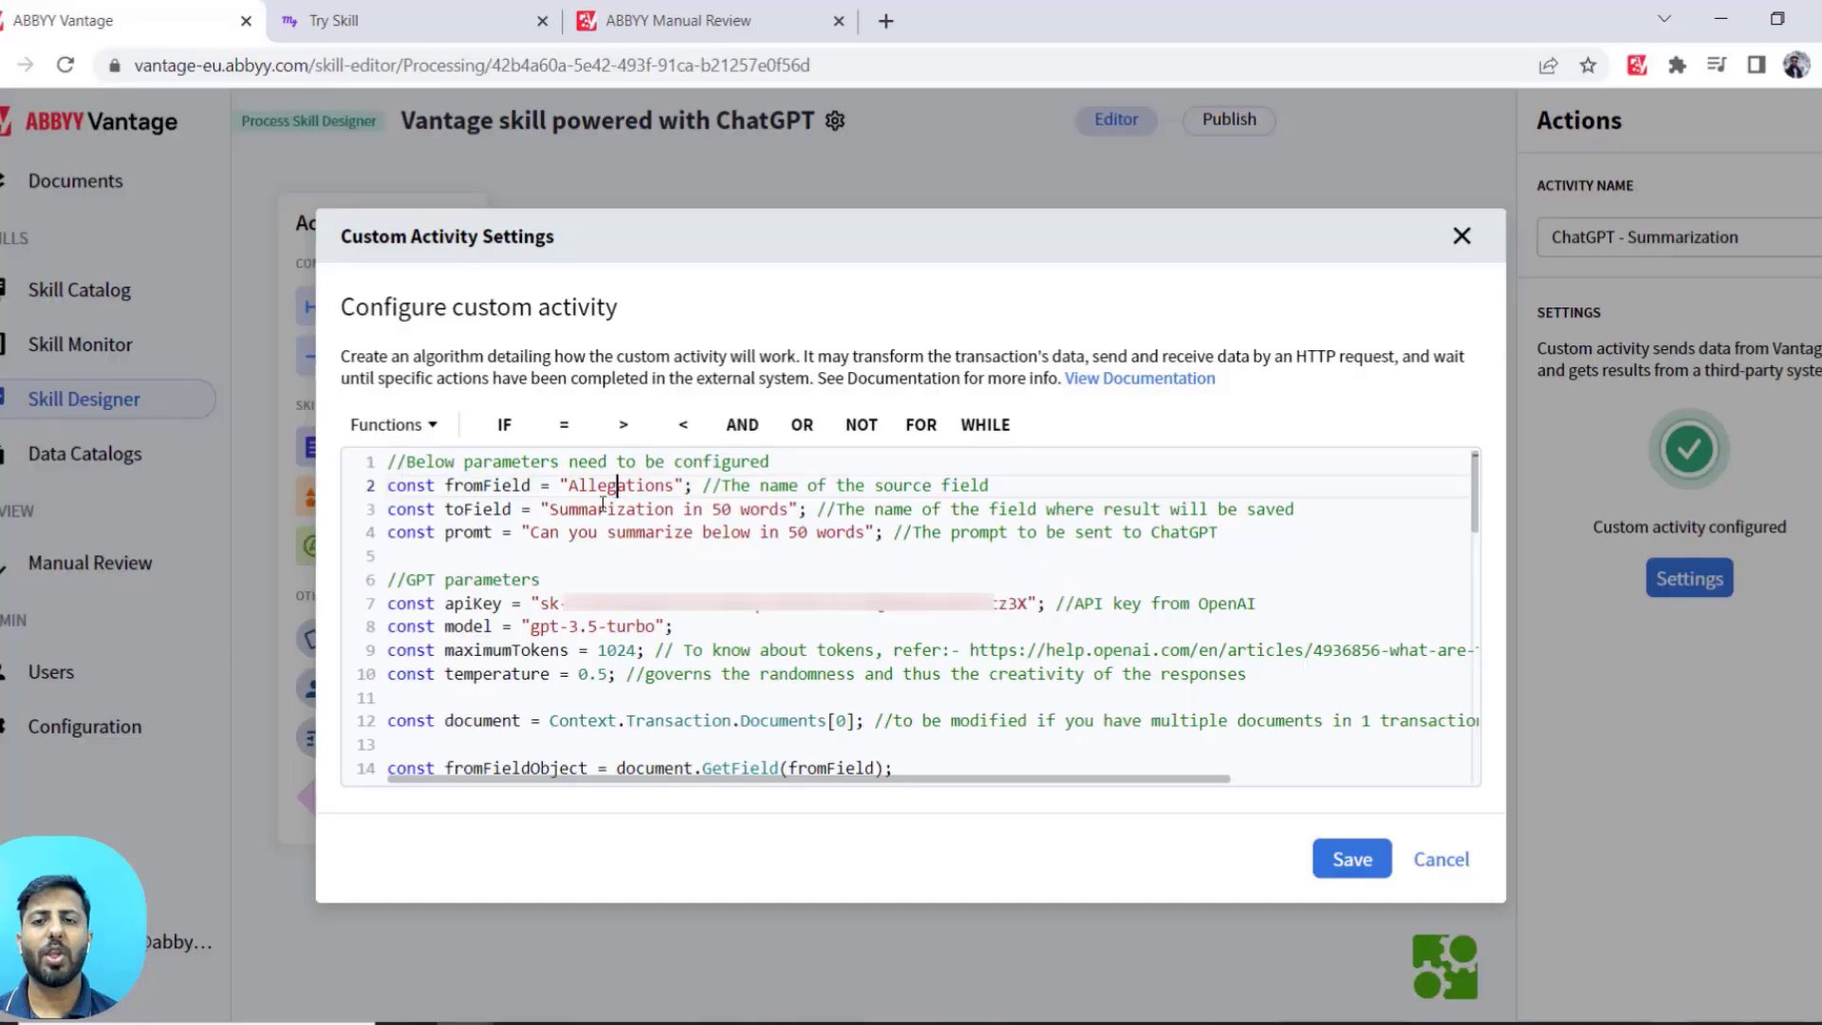
{"action": "key", "text": "Down"}
{"action": "key", "text": "Left"}
{"action": "key", "text": "Left"}
{"action": "key", "text": "Left"}
{"action": "key", "text": "Left"}
{"action": "key", "text": "Left"}
{"action": "key", "text": "Left"}
{"action": "key", "text": "Left"}
{"action": "key", "text": "Left"}
{"action": "key", "text": "Left"}
{"action": "key", "text": "Left"}
{"action": "key", "text": "Left"}
{"action": "key", "text": "Left"}
{"action": "key", "text": "Left"}
{"action": "key", "text": "Left"}
{"action": "key", "text": "Left"}
{"action": "key", "text": "Left"}
{"action": "key", "text": "Left"}
{"action": "key", "text": "shift+Right"}
{"action": "key", "text": "shift+Right"}
{"action": "key", "text": "shift+Right"}
{"action": "key", "text": "shift+Right"}
{"action": "key", "text": "shift+Right"}
{"action": "key", "text": "shift+Right"}
{"action": "left_click_drag", "start_coordinate": [598, 512], "coordinate": [762, 515]}
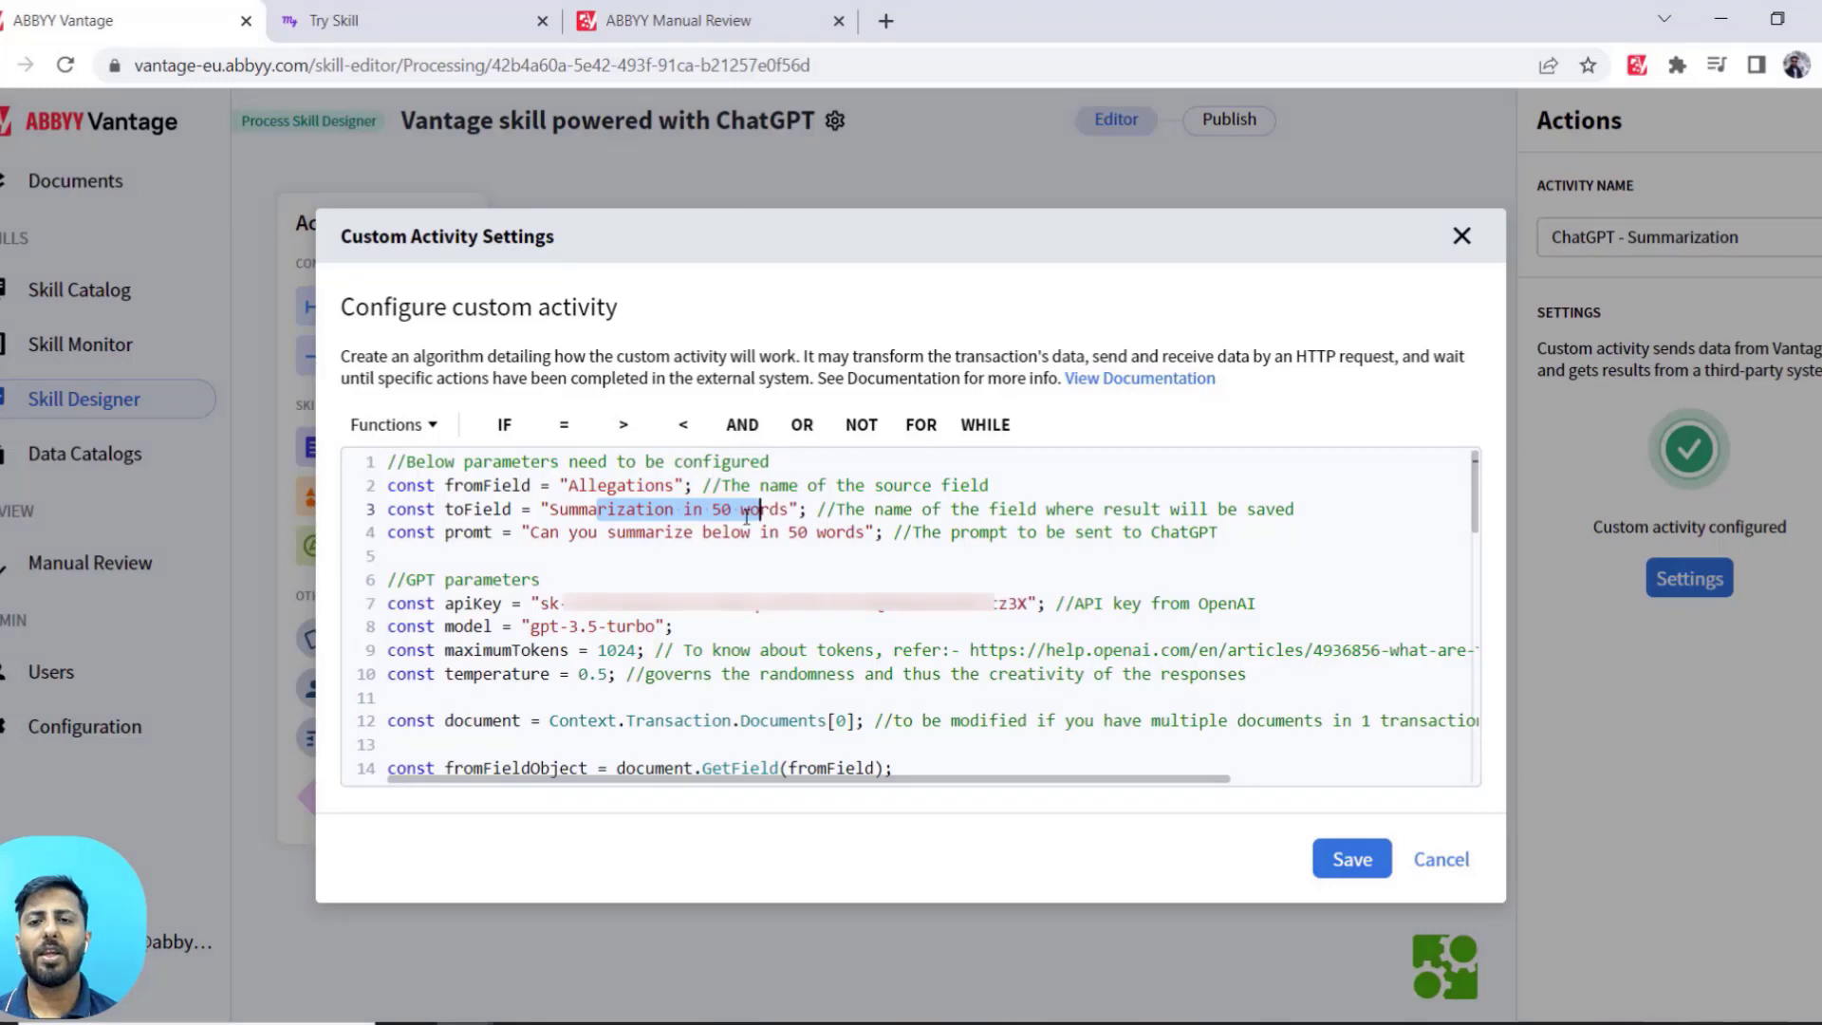
{"action": "left_click_drag", "start_coordinate": [446, 535], "coordinate": [877, 537]}
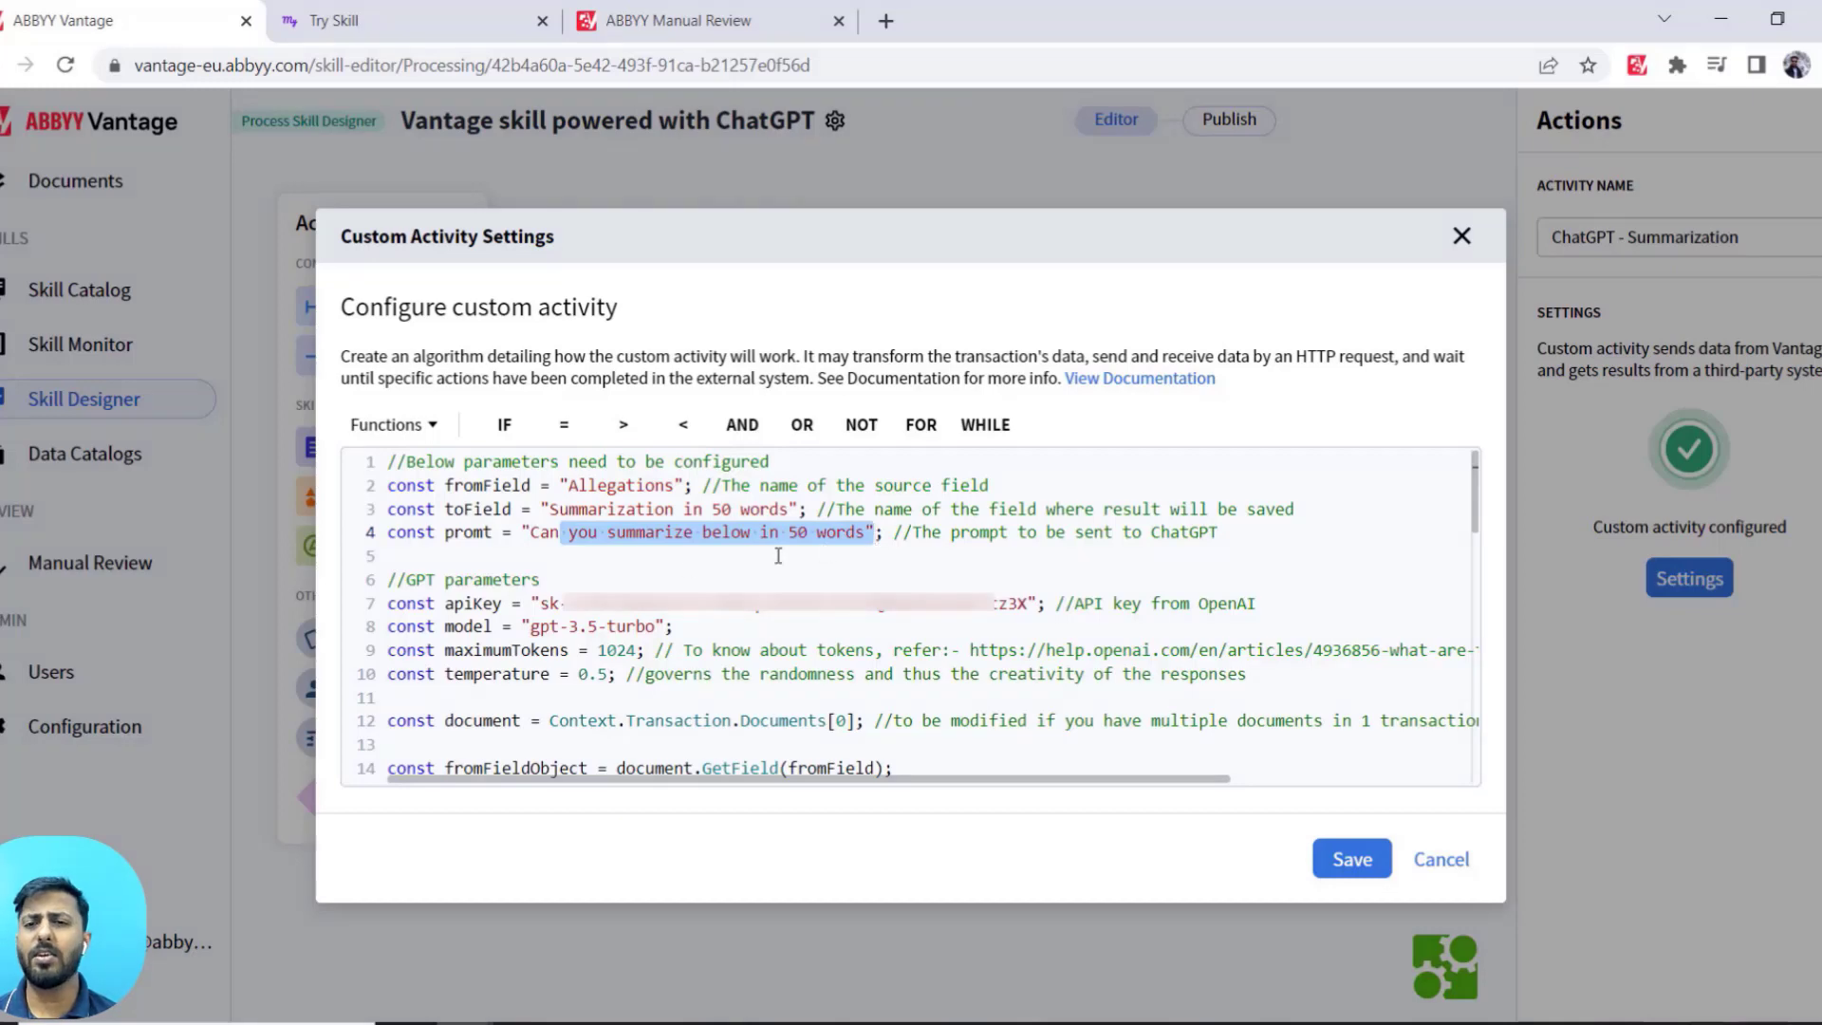
{"action": "left_click", "coordinate": [456, 604]}
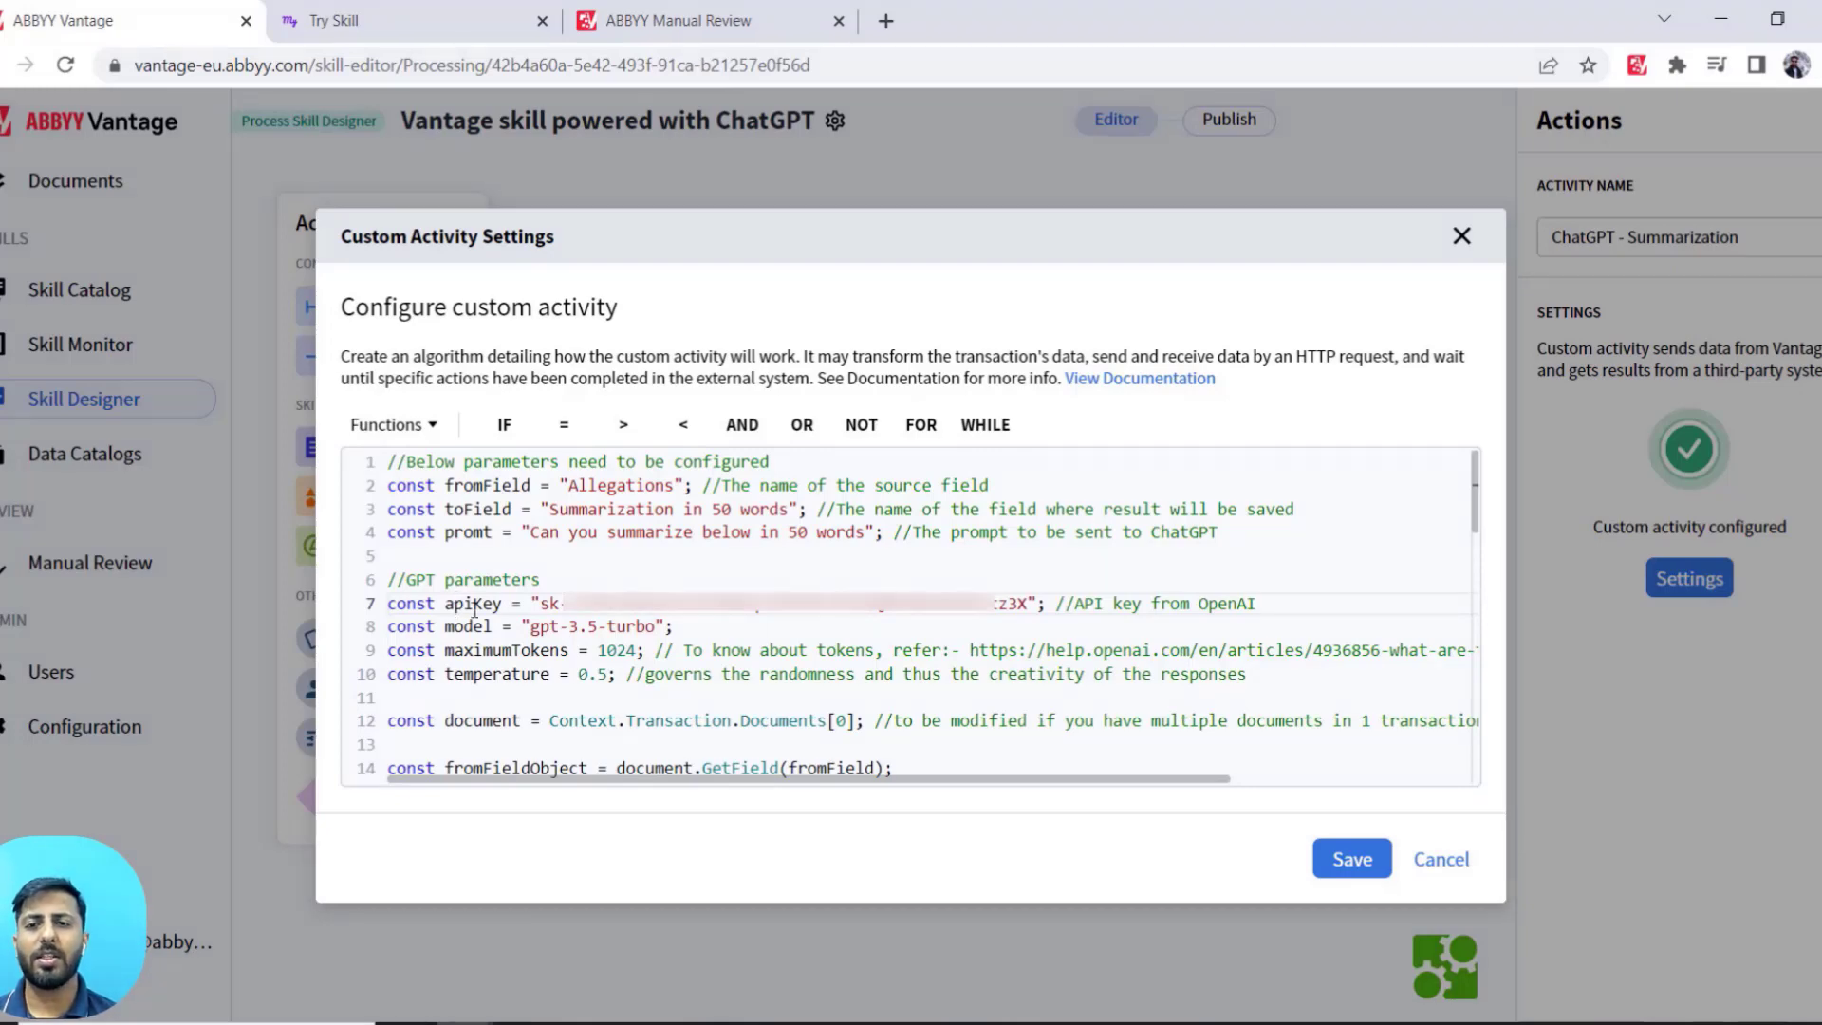
{"action": "left_click", "coordinate": [464, 630]}
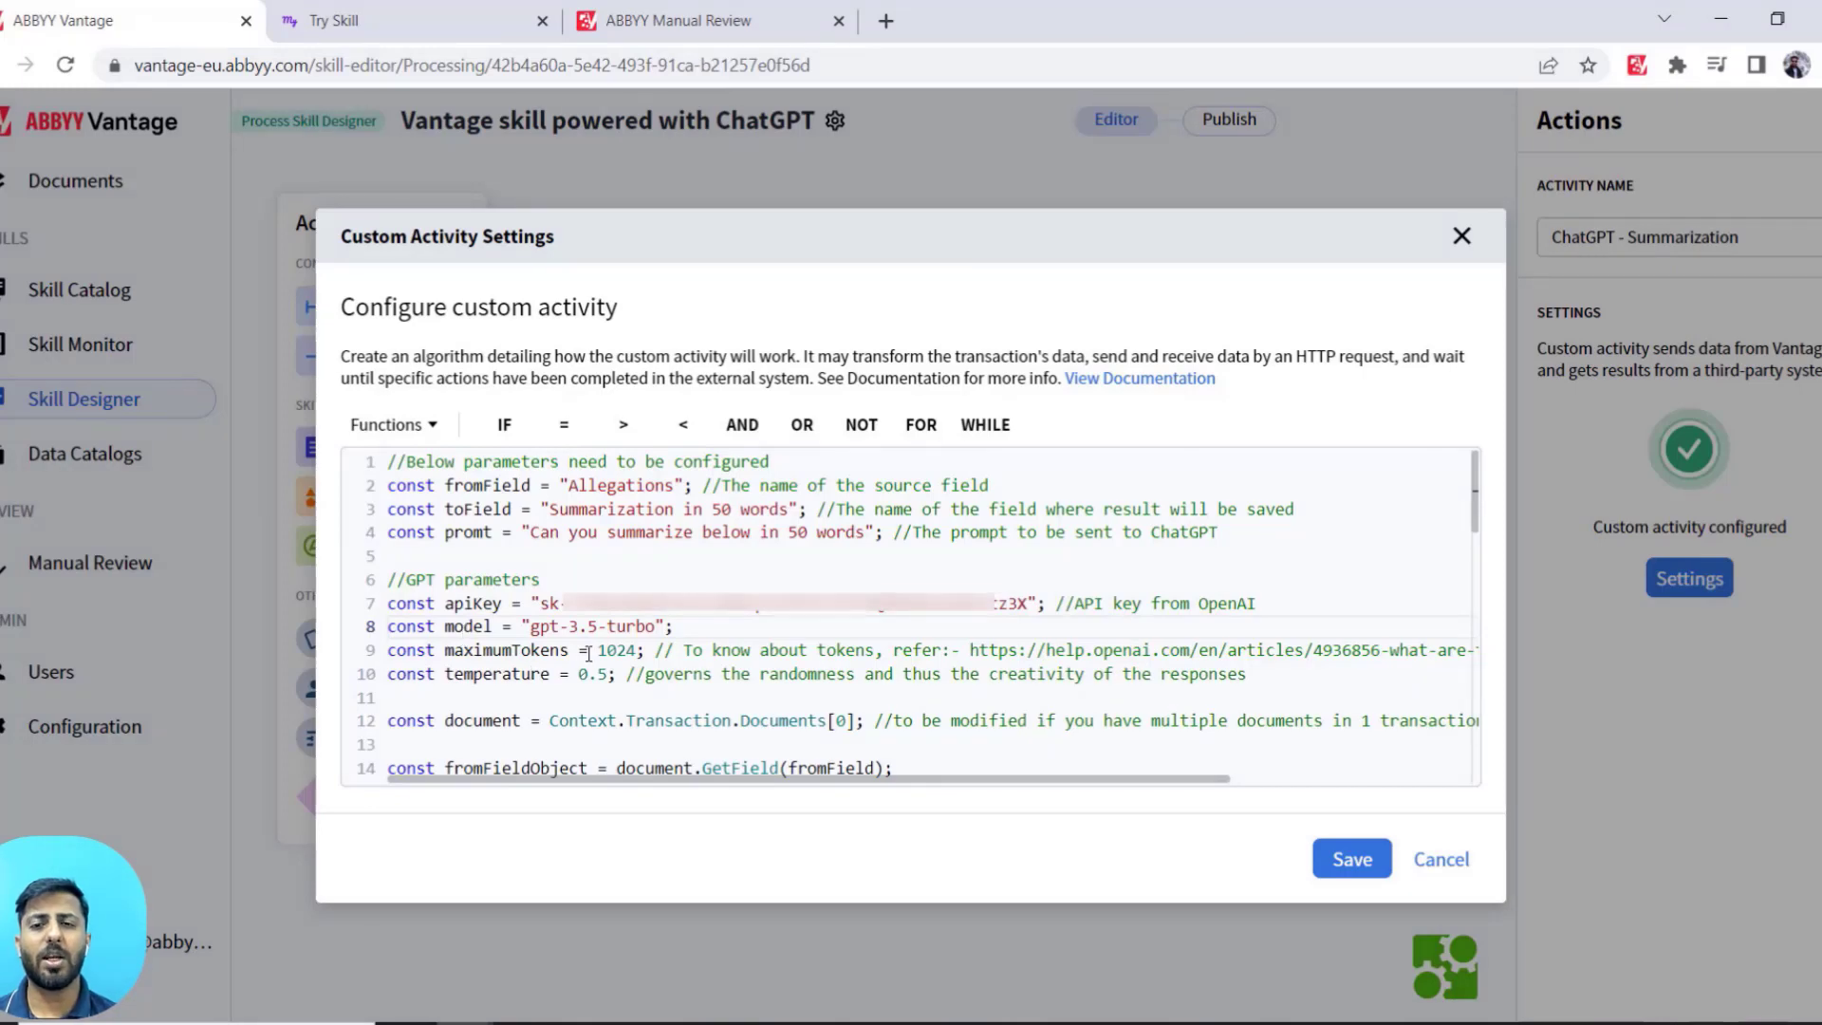
{"action": "left_click_drag", "start_coordinate": [589, 651], "coordinate": [665, 651]}
{"action": "left_click_drag", "start_coordinate": [558, 672], "coordinate": [655, 673]}
{"action": "left_click", "coordinate": [769, 674]}
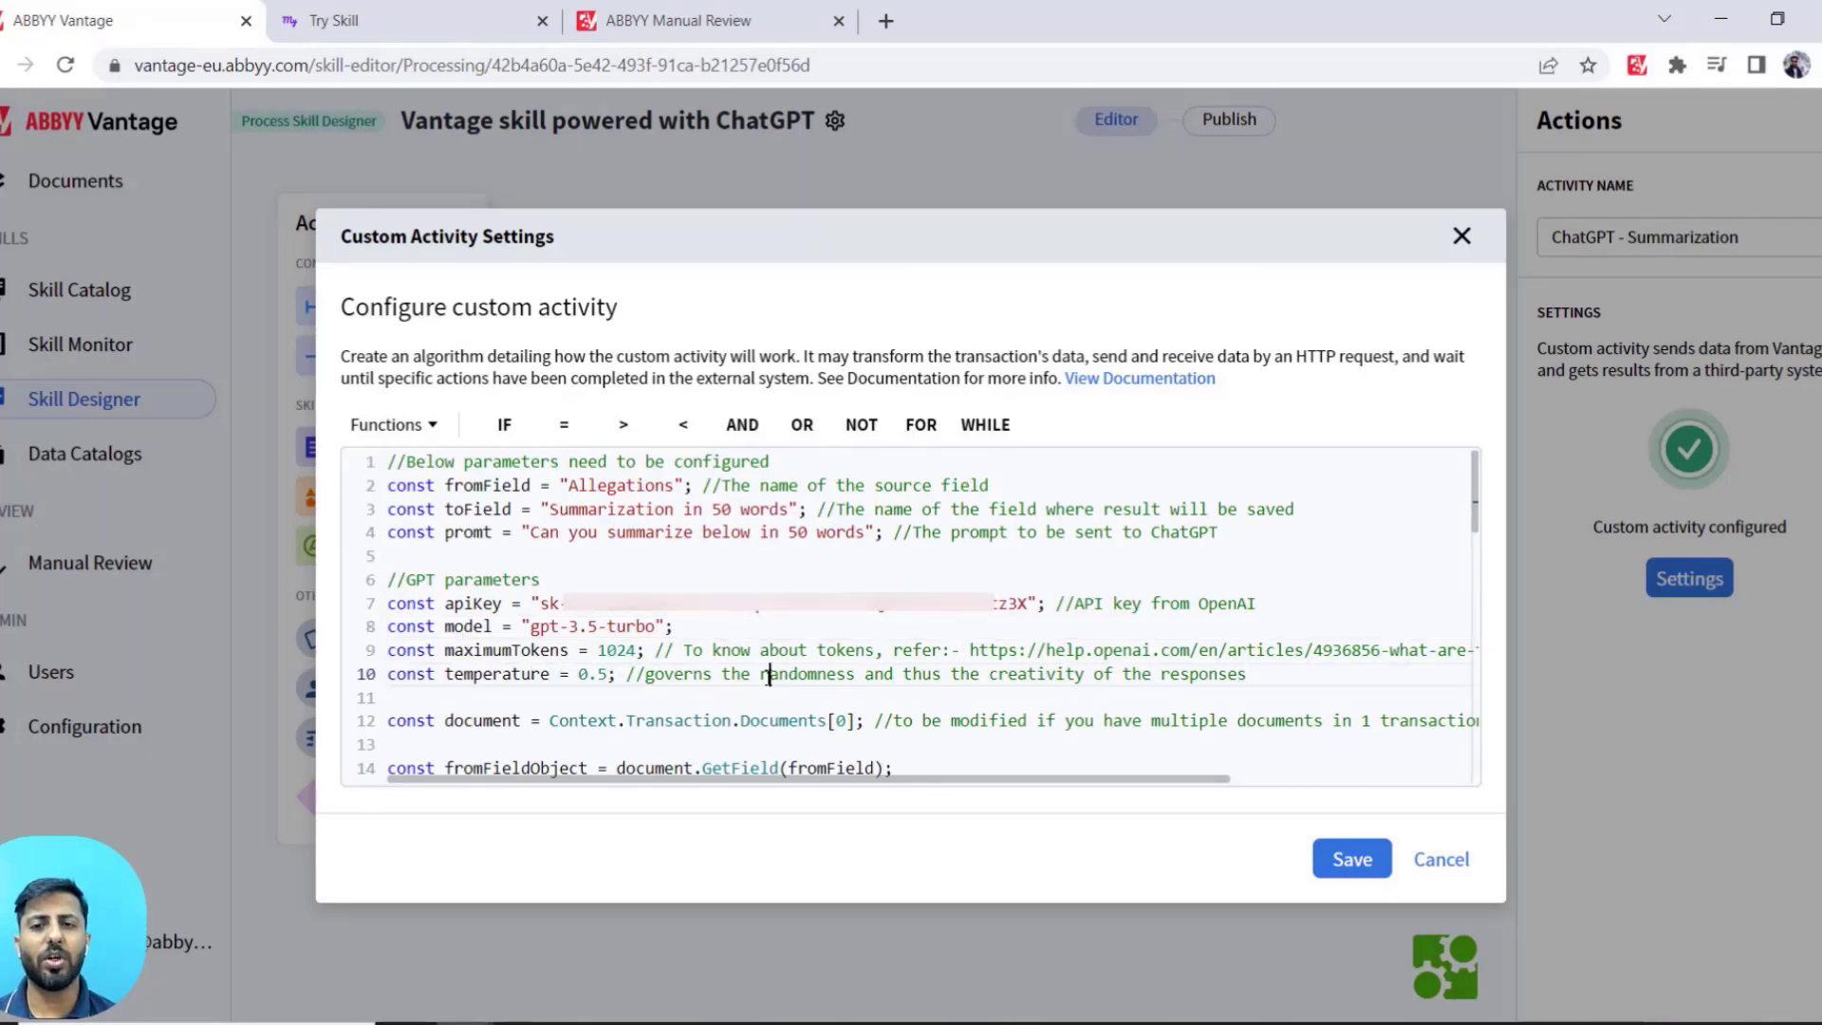